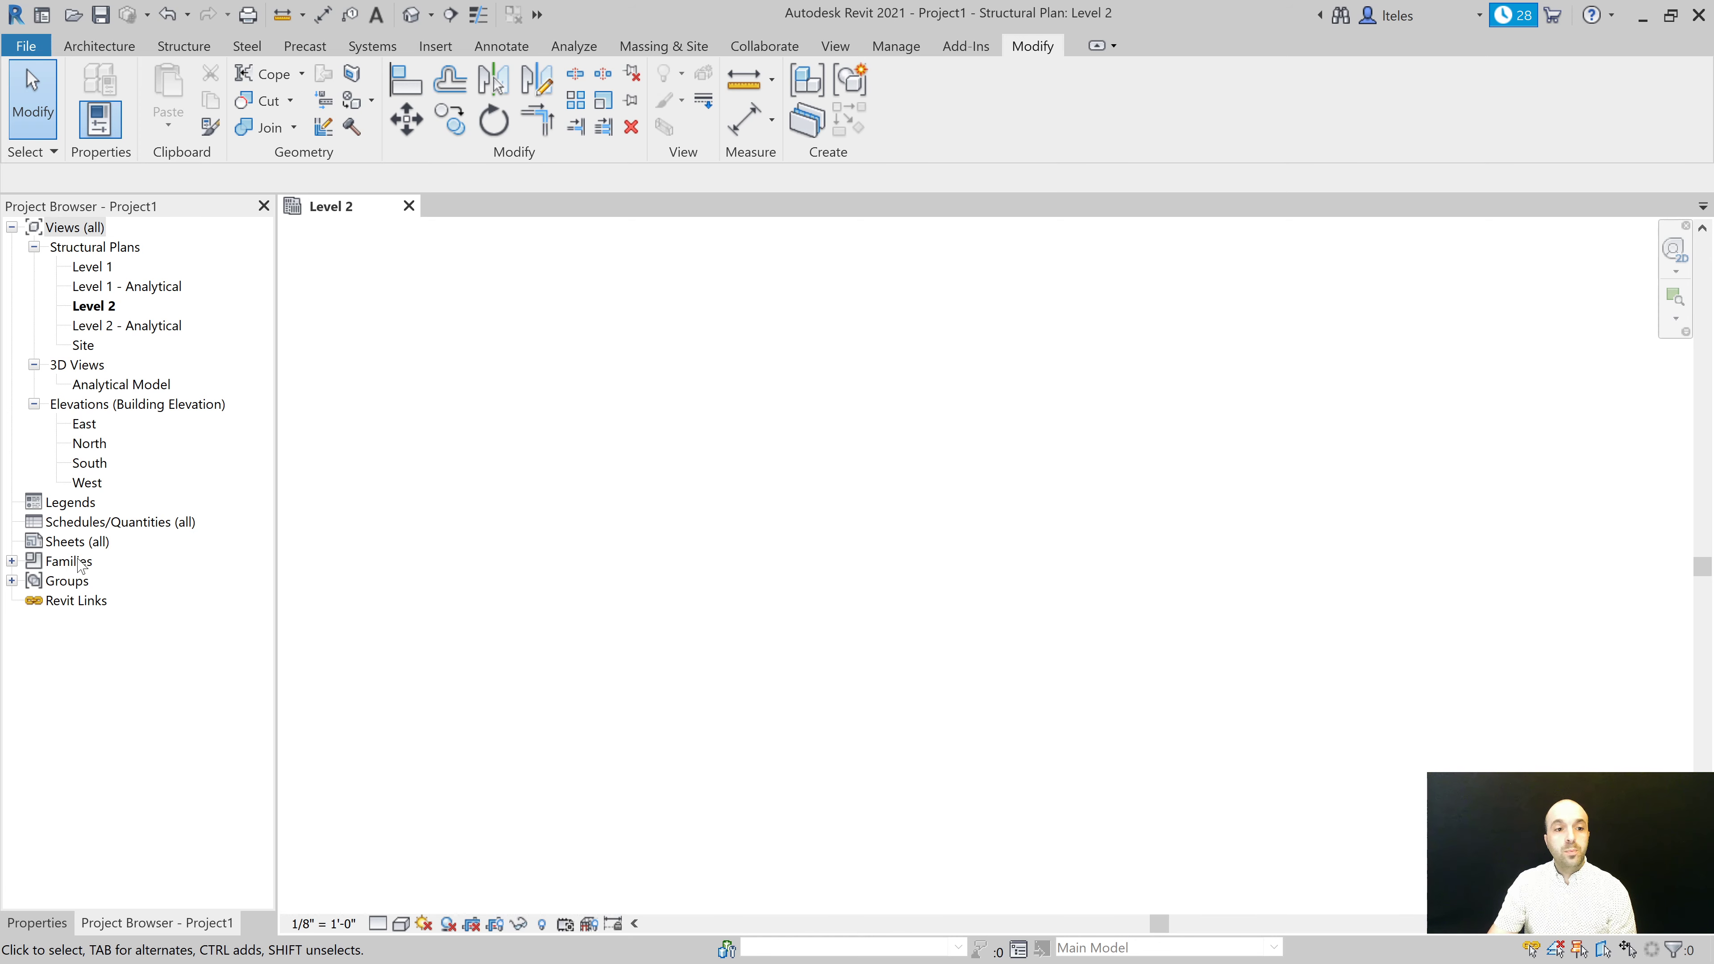
{"action": "double_click", "coordinate": [81, 566]}
Scroll the Project Browser to show the Families categories from Curtain Panels to Windows
{"action": "left_click_drag", "start_coordinate": [264, 422], "coordinate": [306, 678]}
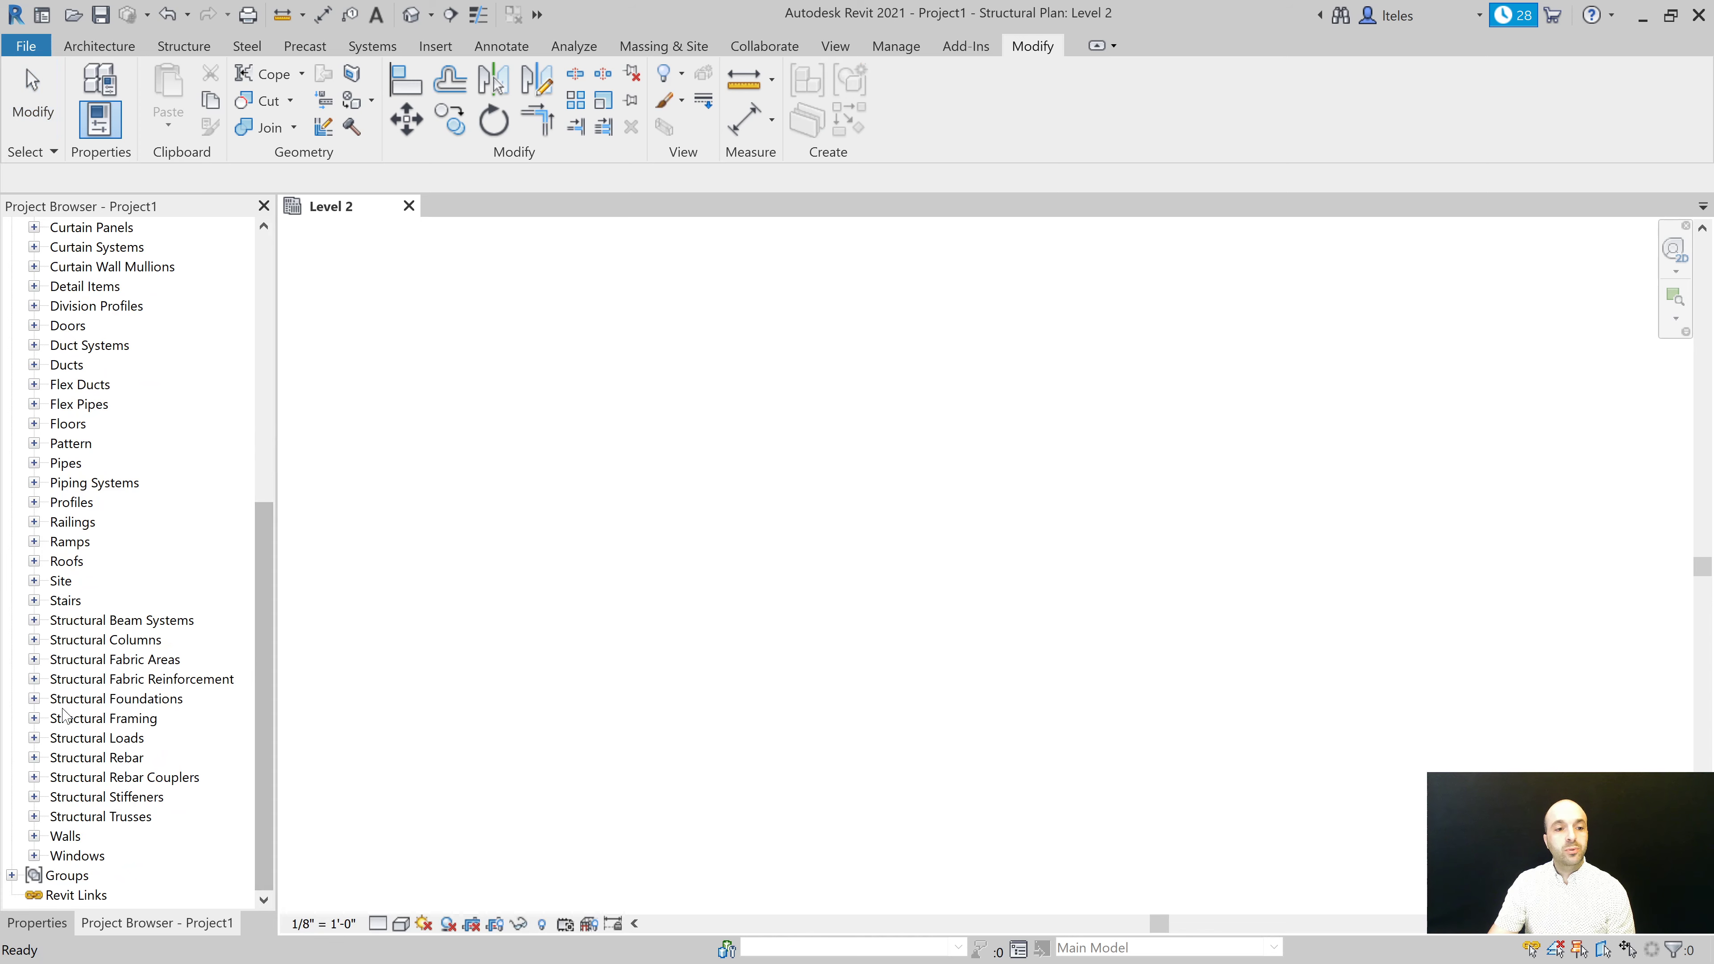
Expand Structural Framing to list Concrete-Rectangular Beam, HSS Square and W Shapes families
{"action": "left_click", "coordinate": [34, 718]}
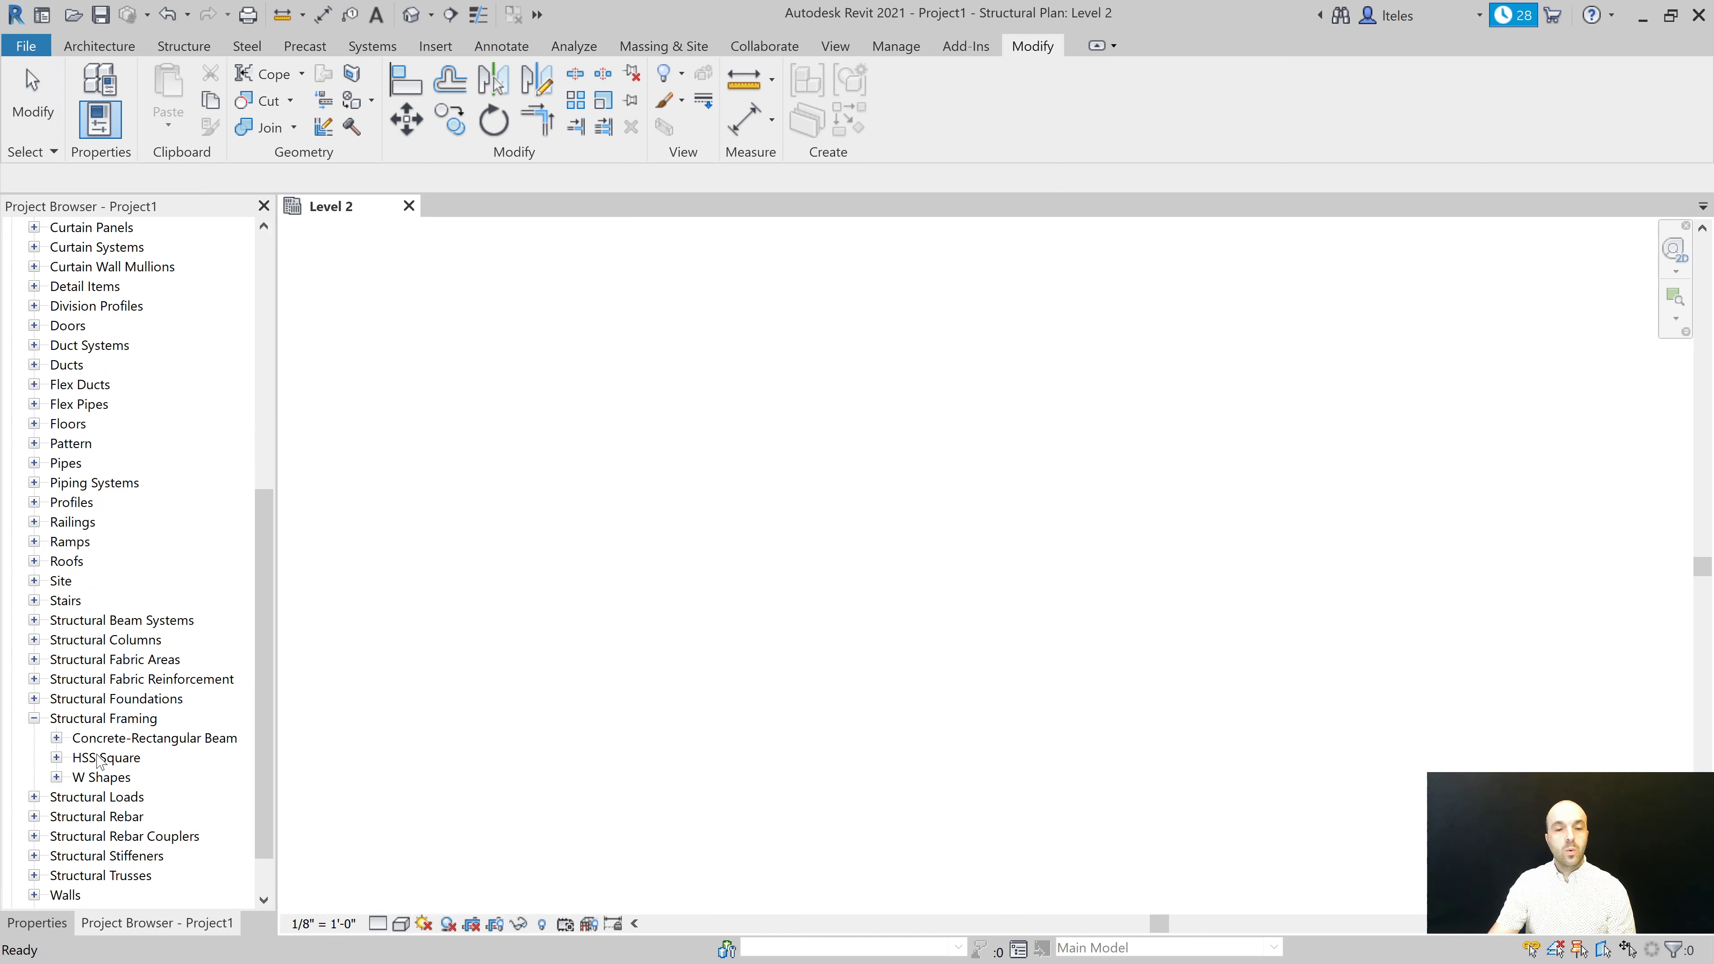
{"action": "left_click", "coordinate": [34, 639]}
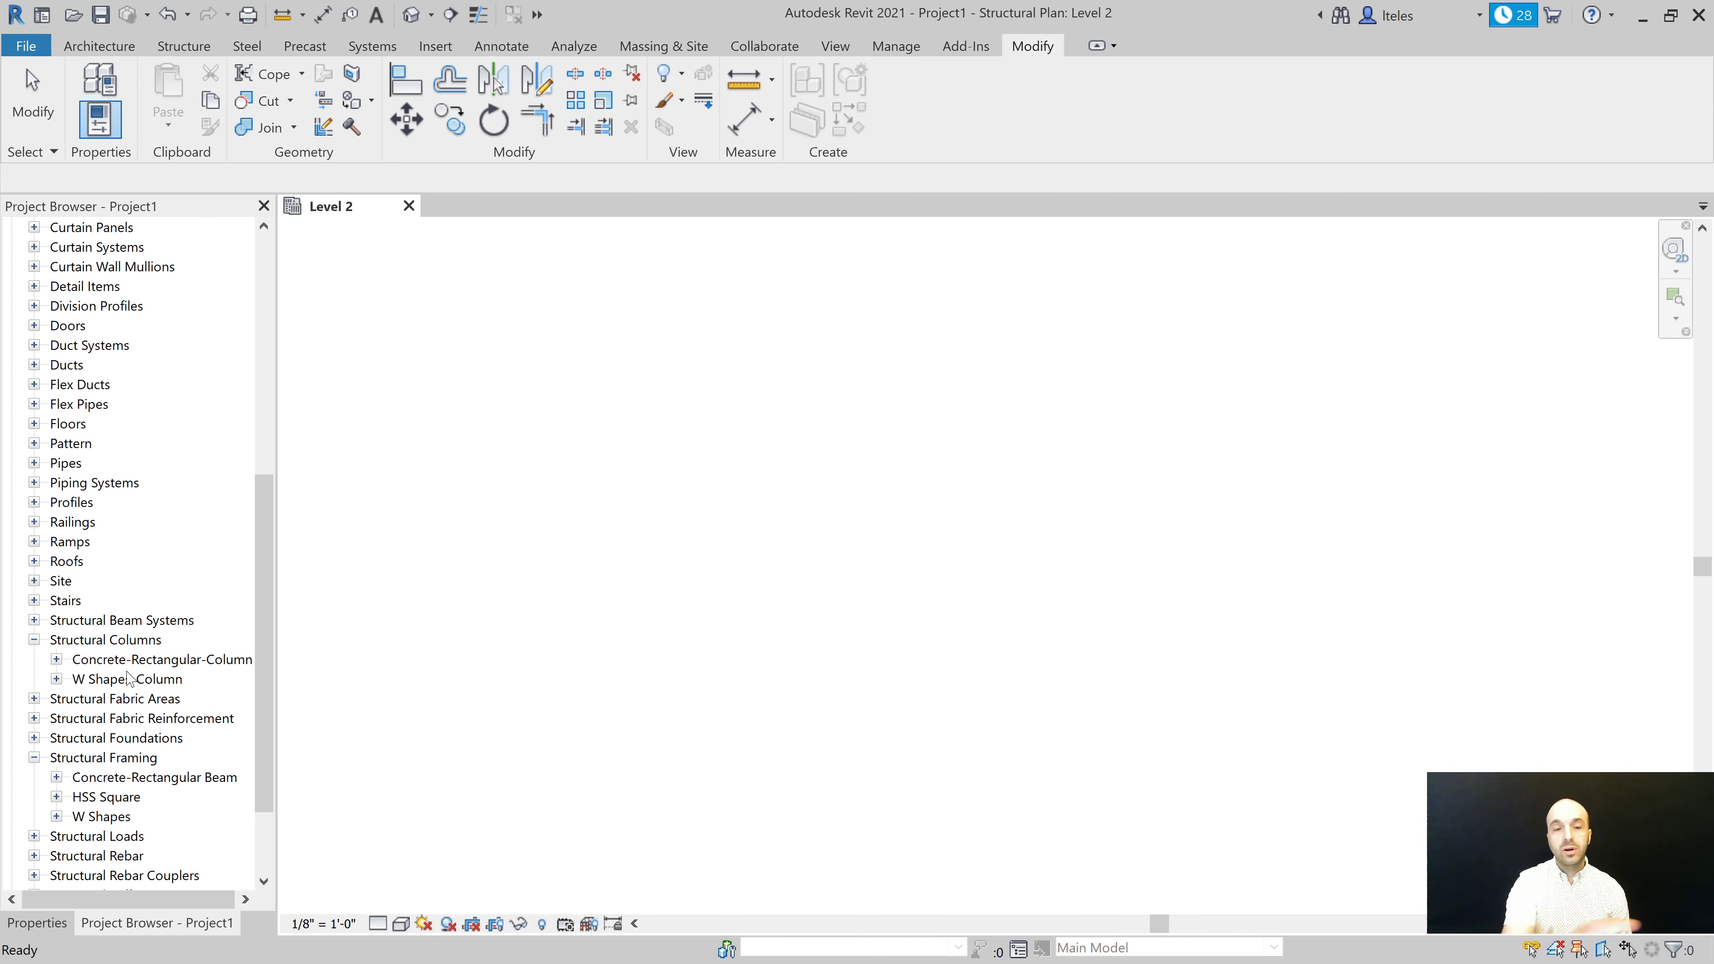
{"action": "left_click", "coordinate": [646, 405]}
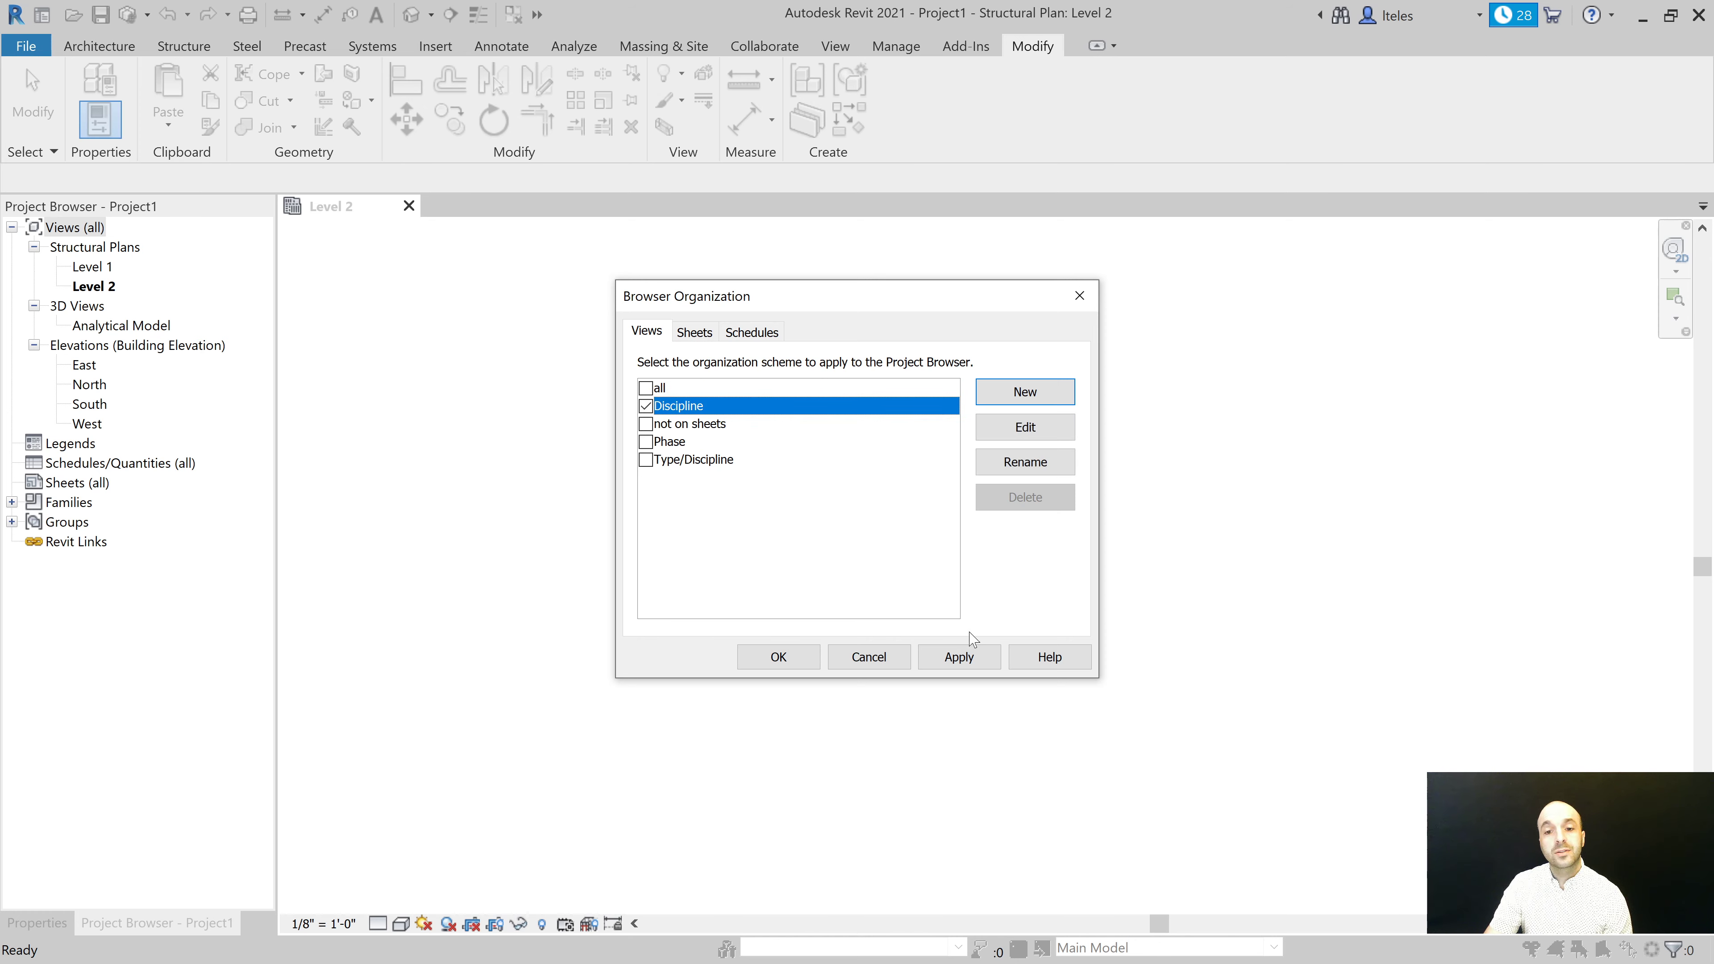
{"action": "left_click", "coordinate": [958, 656]}
Group views by Discipline and expand Structural to show Level 1, Level 2 and Analytical Model
{"action": "left_click", "coordinate": [778, 656]}
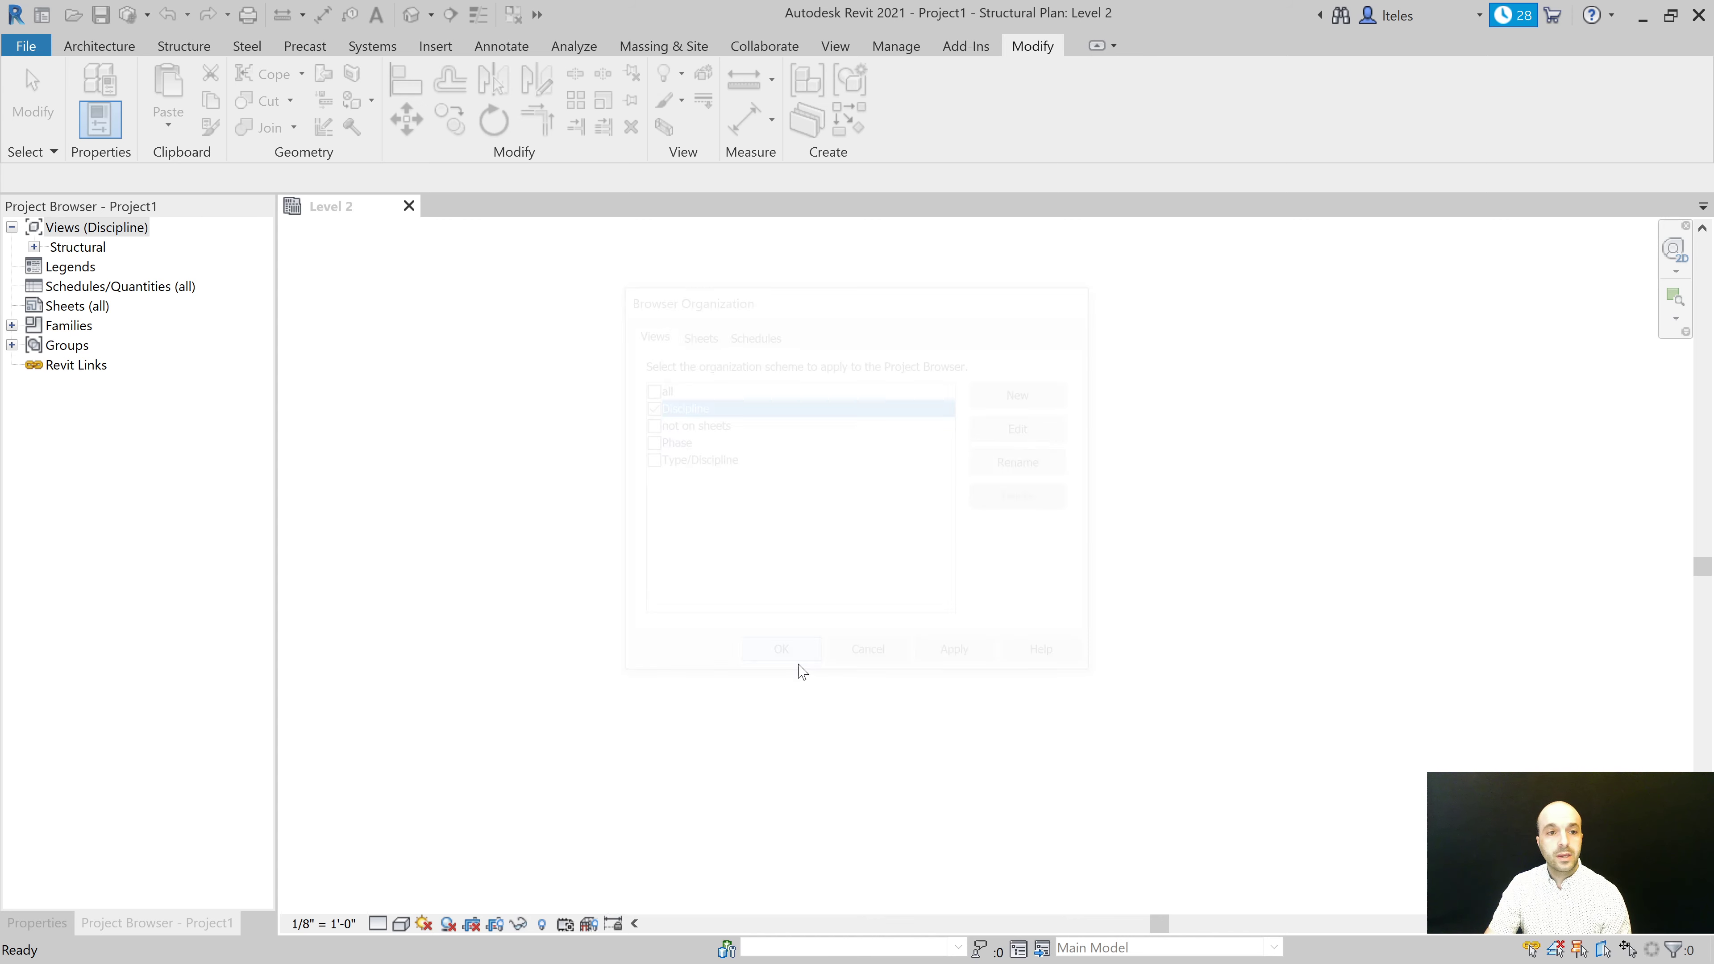
{"action": "left_click", "coordinate": [34, 247]}
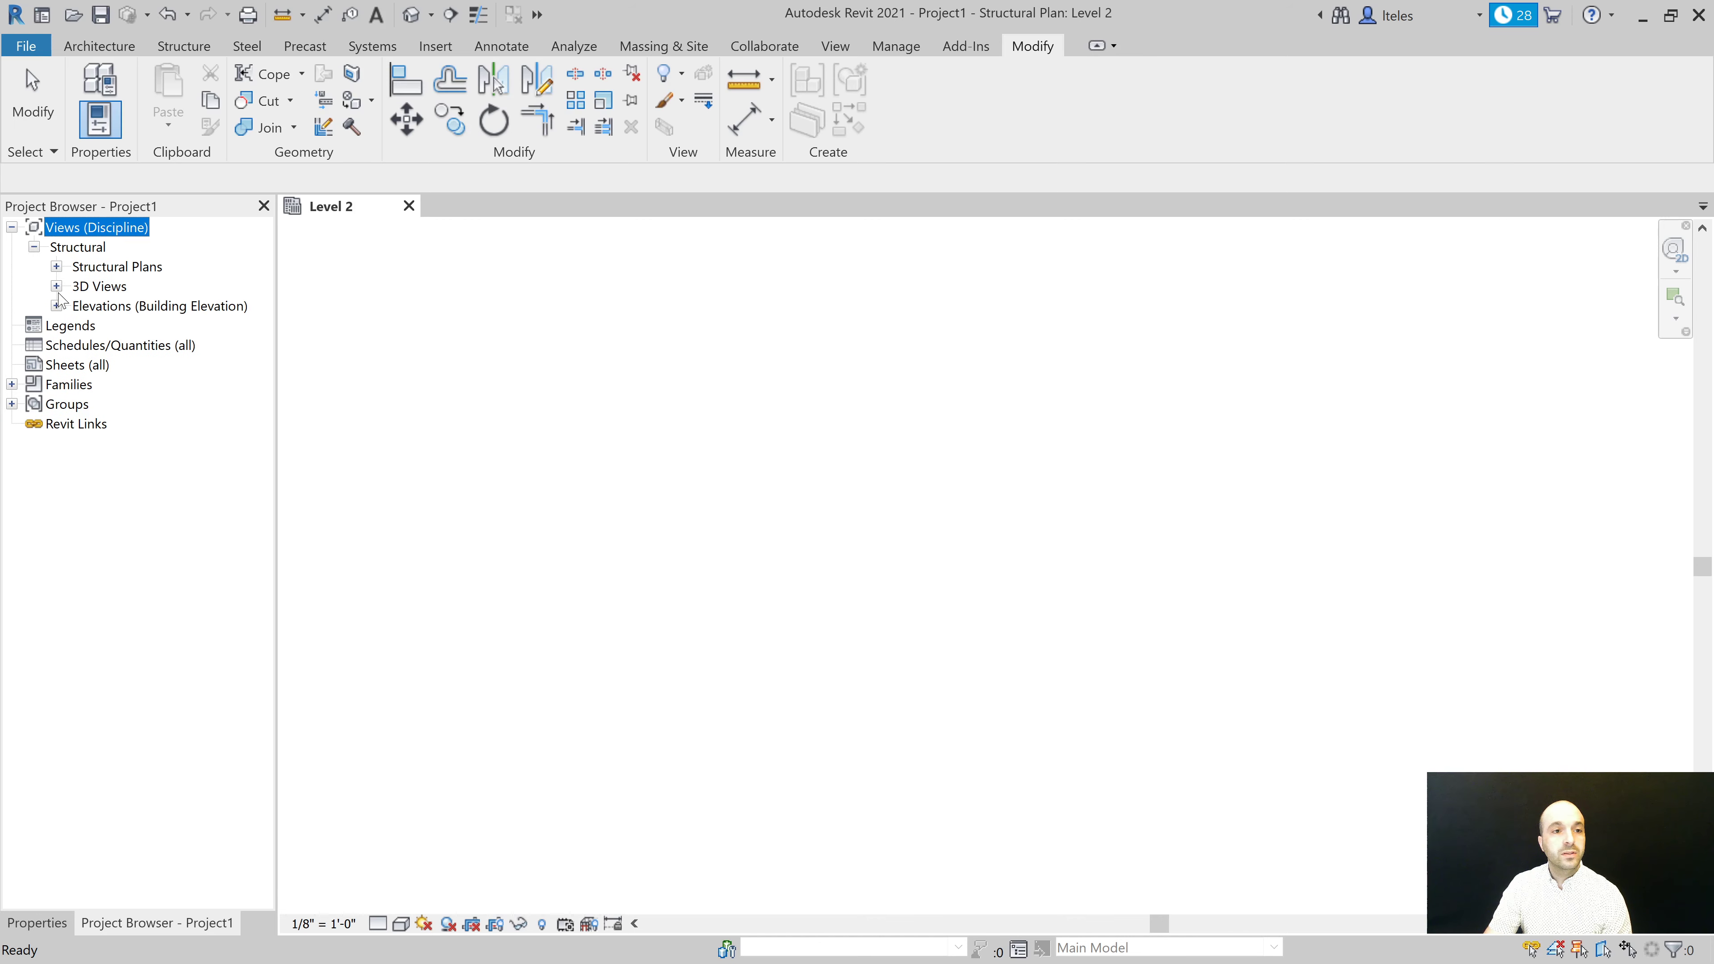
{"action": "left_click", "coordinate": [56, 268]}
{"action": "left_click", "coordinate": [57, 326]}
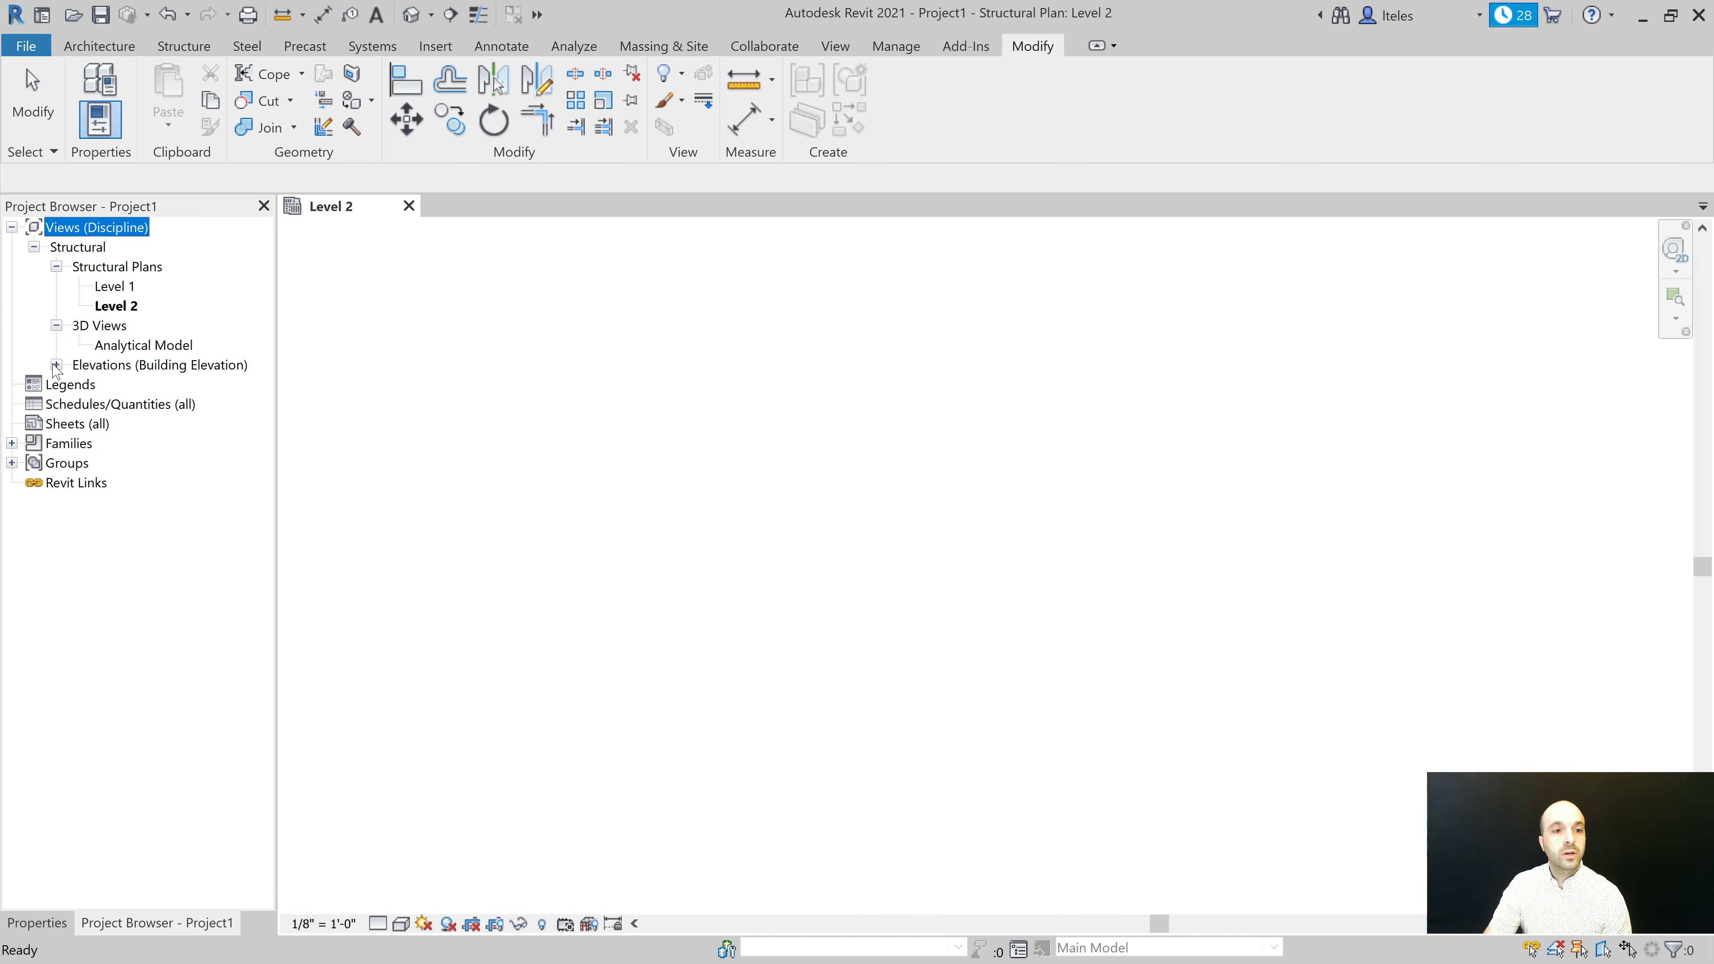
{"action": "double_click", "coordinate": [115, 285]}
{"action": "left_click", "coordinate": [37, 923]}
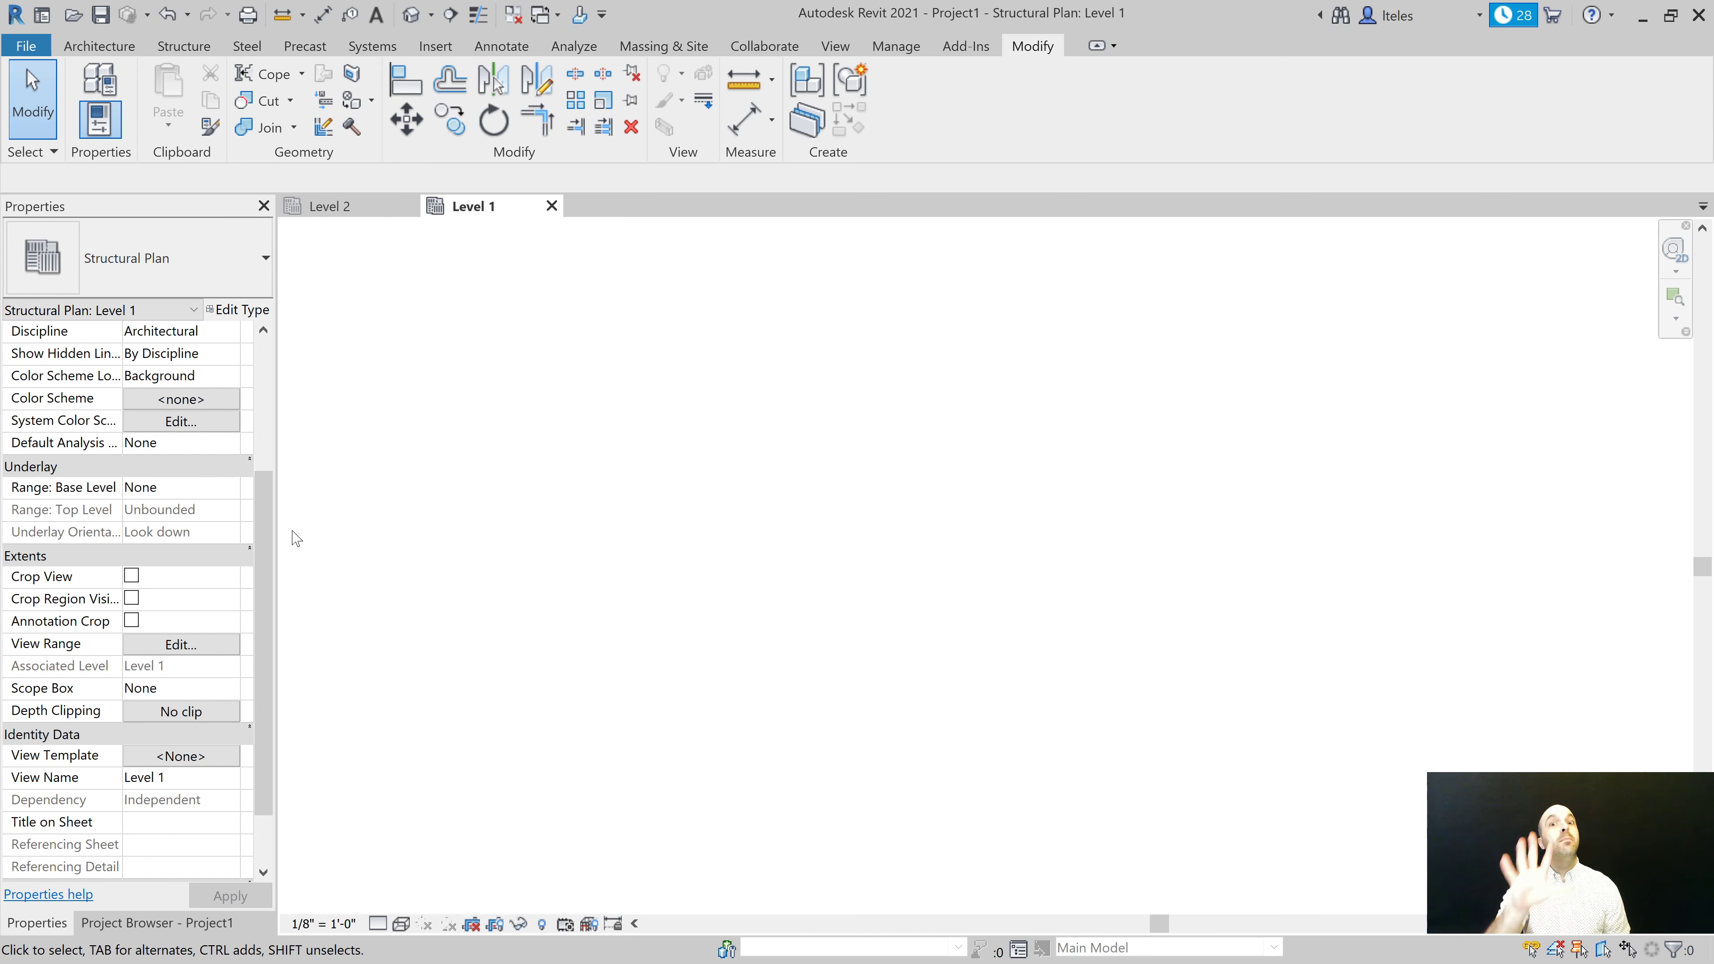
{"action": "key", "text": "c"}
{"action": "key", "text": "l"}
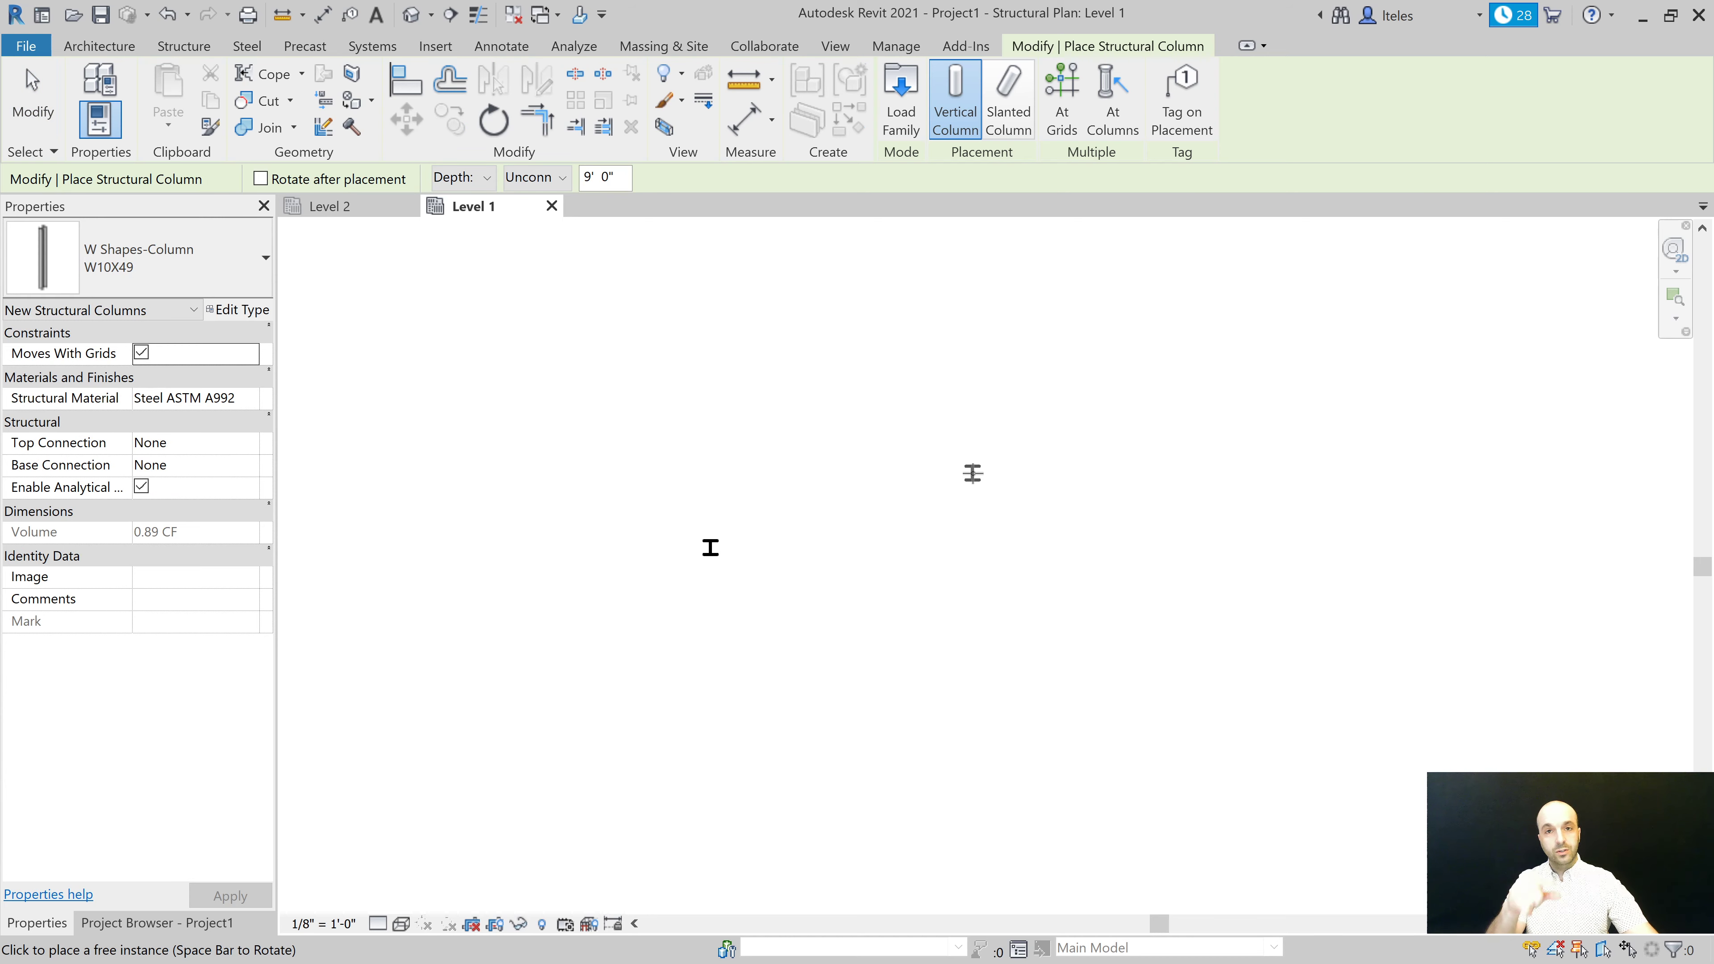
End column placement, leaving one W10X49 column on the Level 1 plan
{"action": "key", "text": "Escape"}
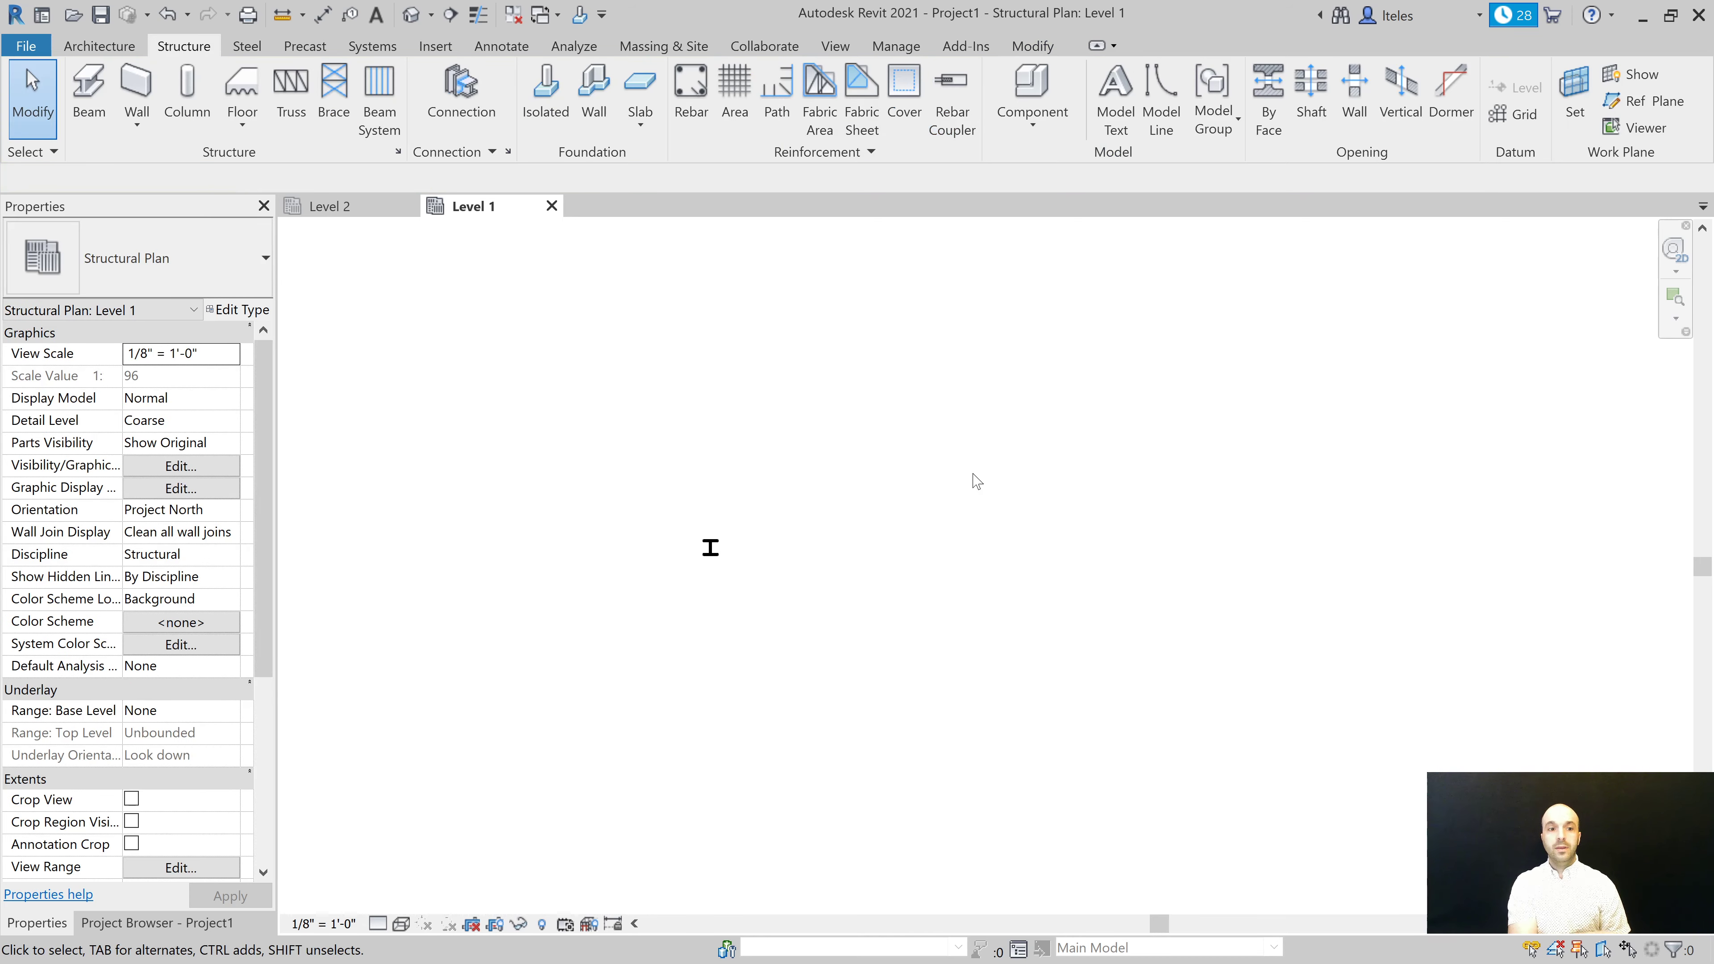
Select the W10X49 column and browse the other available column families and sizes
{"action": "left_click_drag", "start_coordinate": [804, 465], "coordinate": [612, 598]}
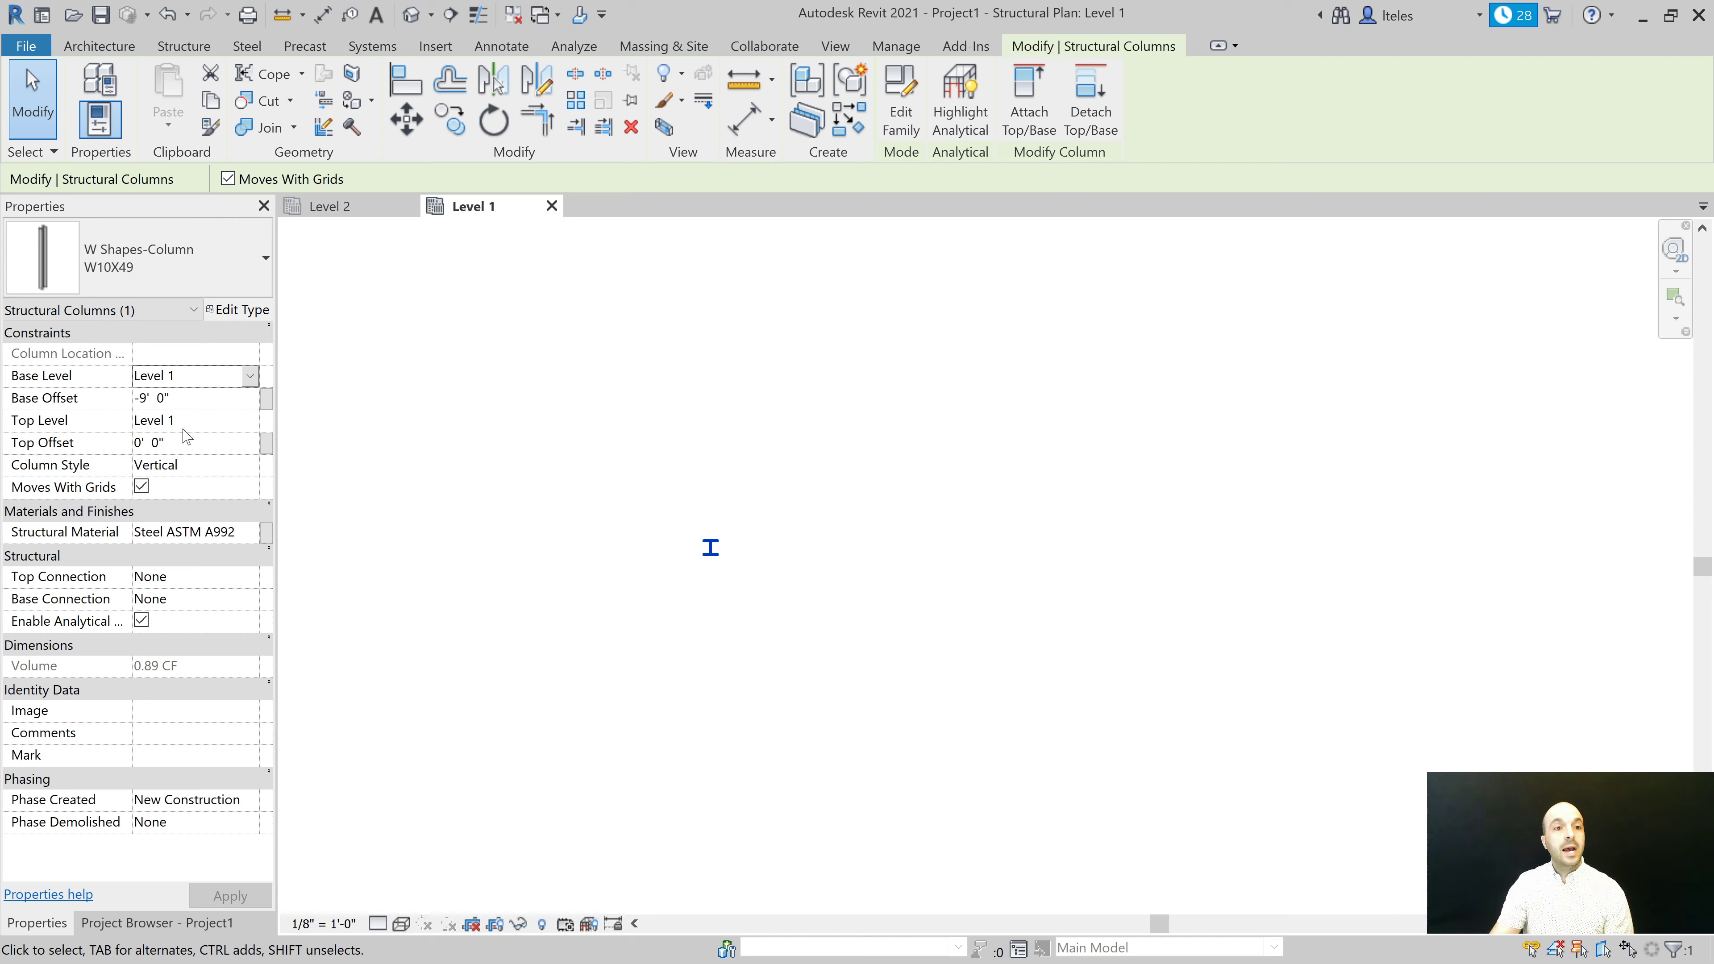
{"action": "left_click", "coordinate": [228, 262]}
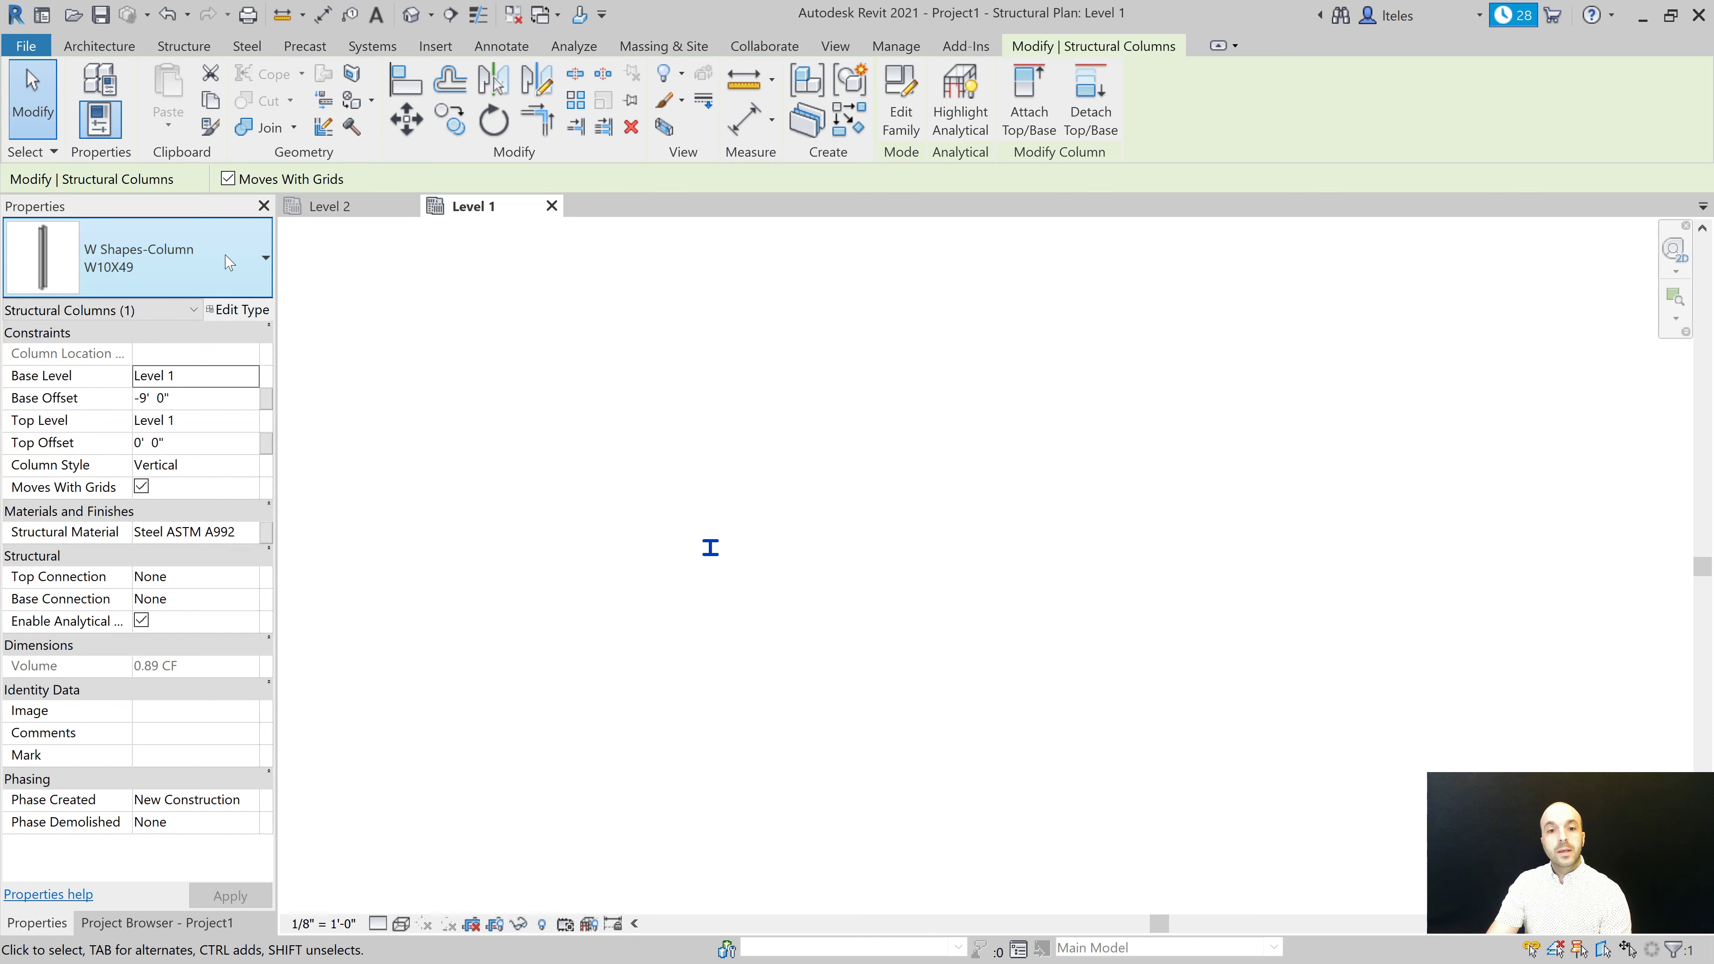
{"action": "left_click", "coordinate": [716, 334]}
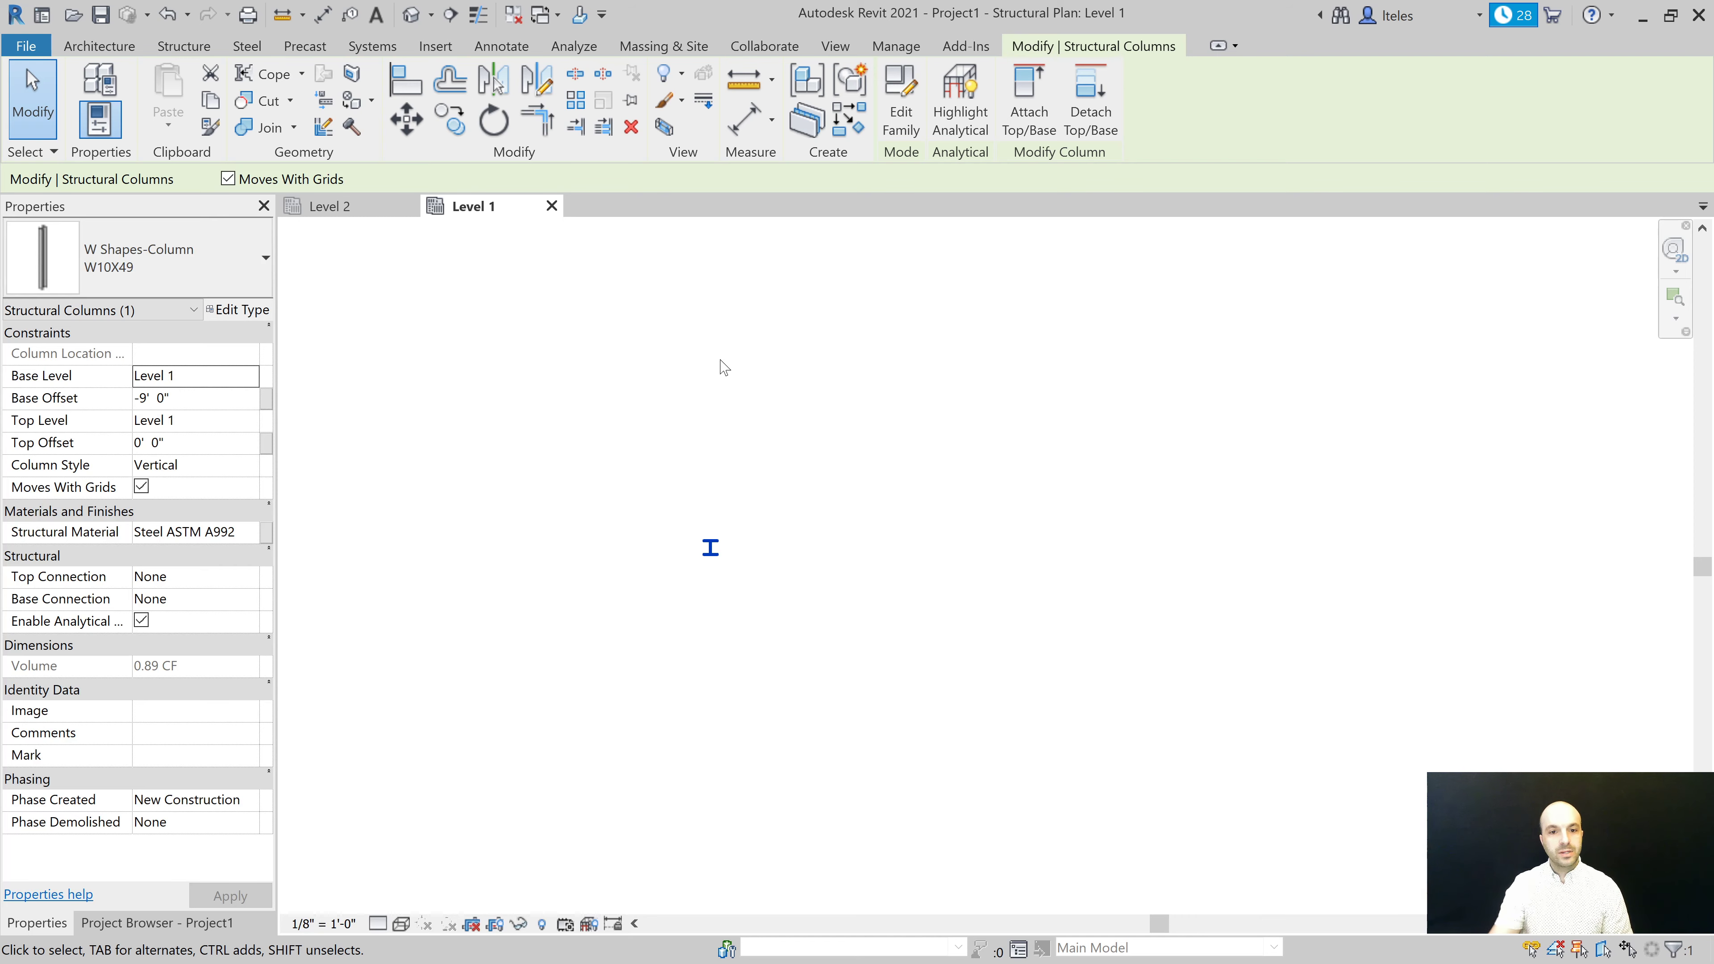
Copy the W10X49 column to the right, then select the left column
{"action": "left_click_drag", "start_coordinate": [803, 502], "coordinate": [670, 603]}
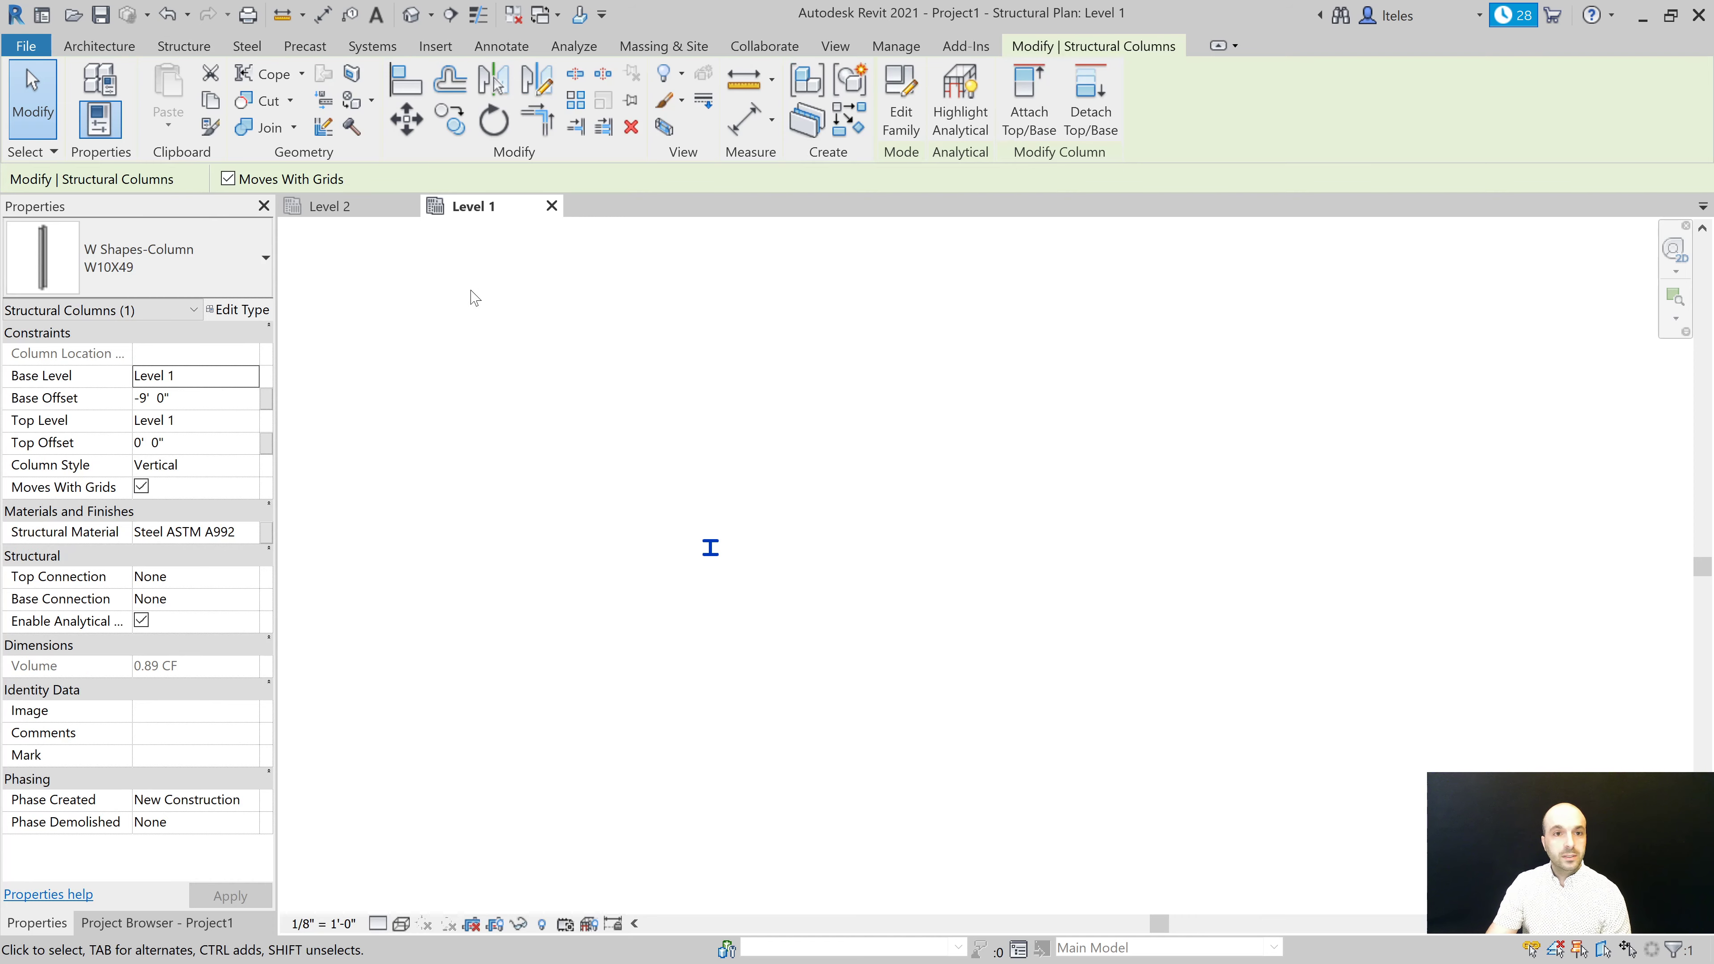
{"action": "left_click", "coordinate": [454, 121]}
{"action": "left_click", "coordinate": [705, 370]}
{"action": "left_click", "coordinate": [853, 383]}
{"action": "key", "text": "Escape"}
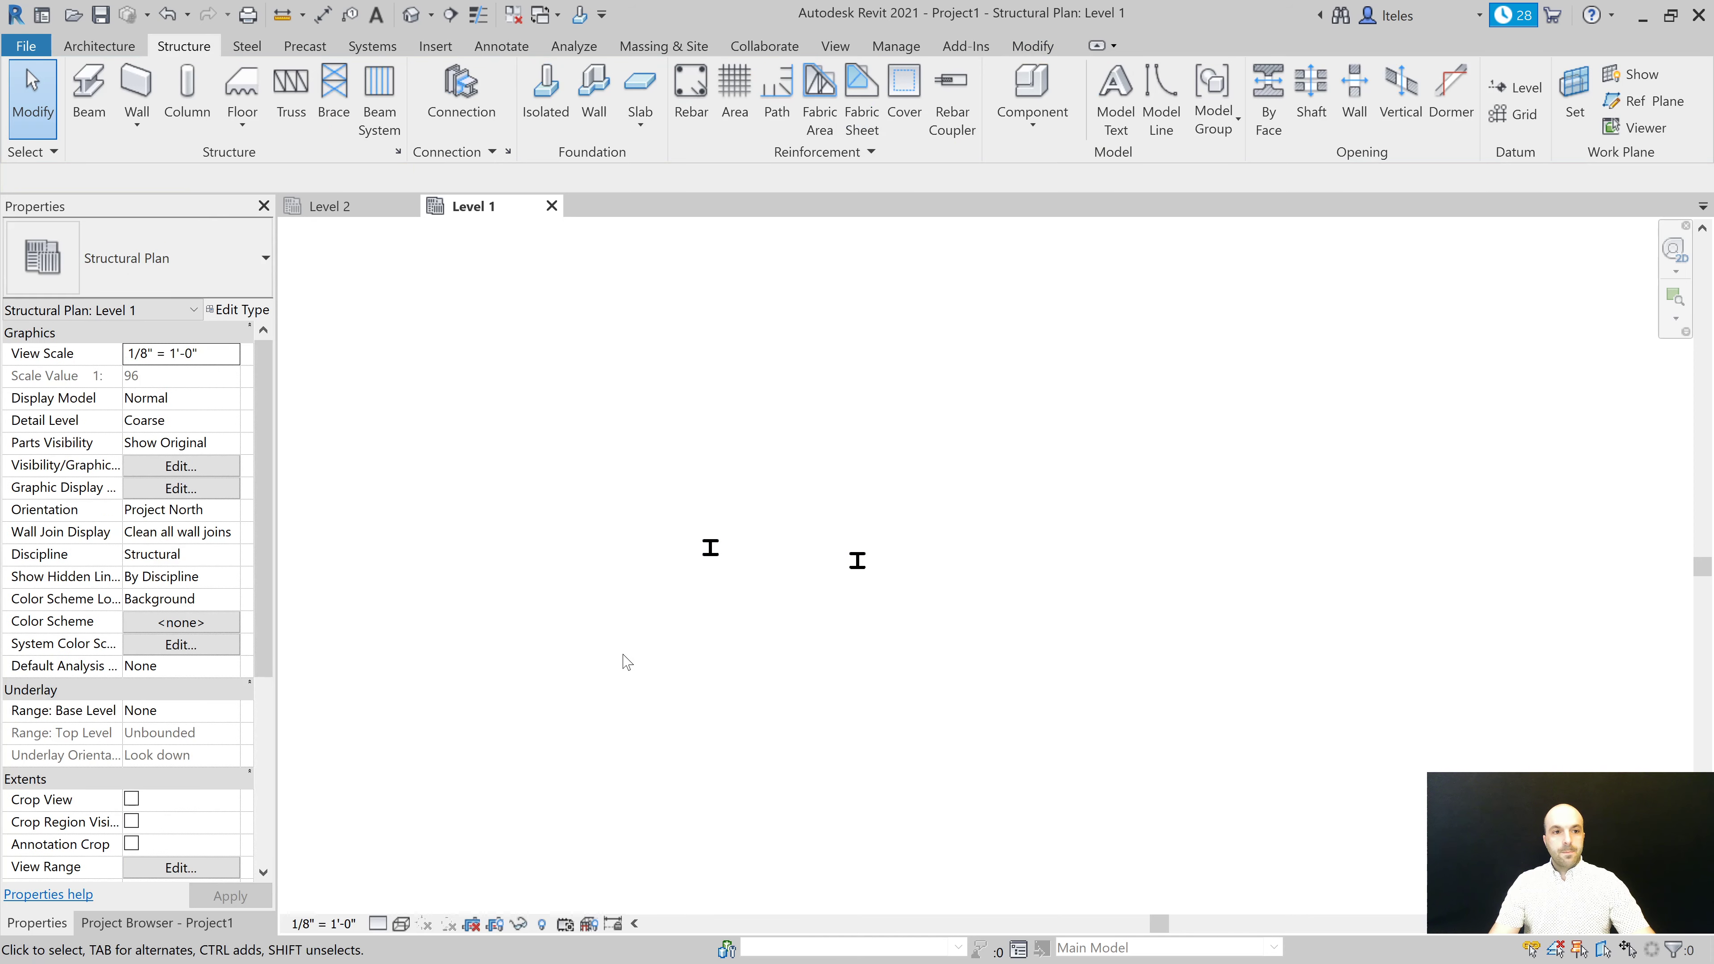
{"action": "left_click_drag", "start_coordinate": [765, 474], "coordinate": [645, 622]}
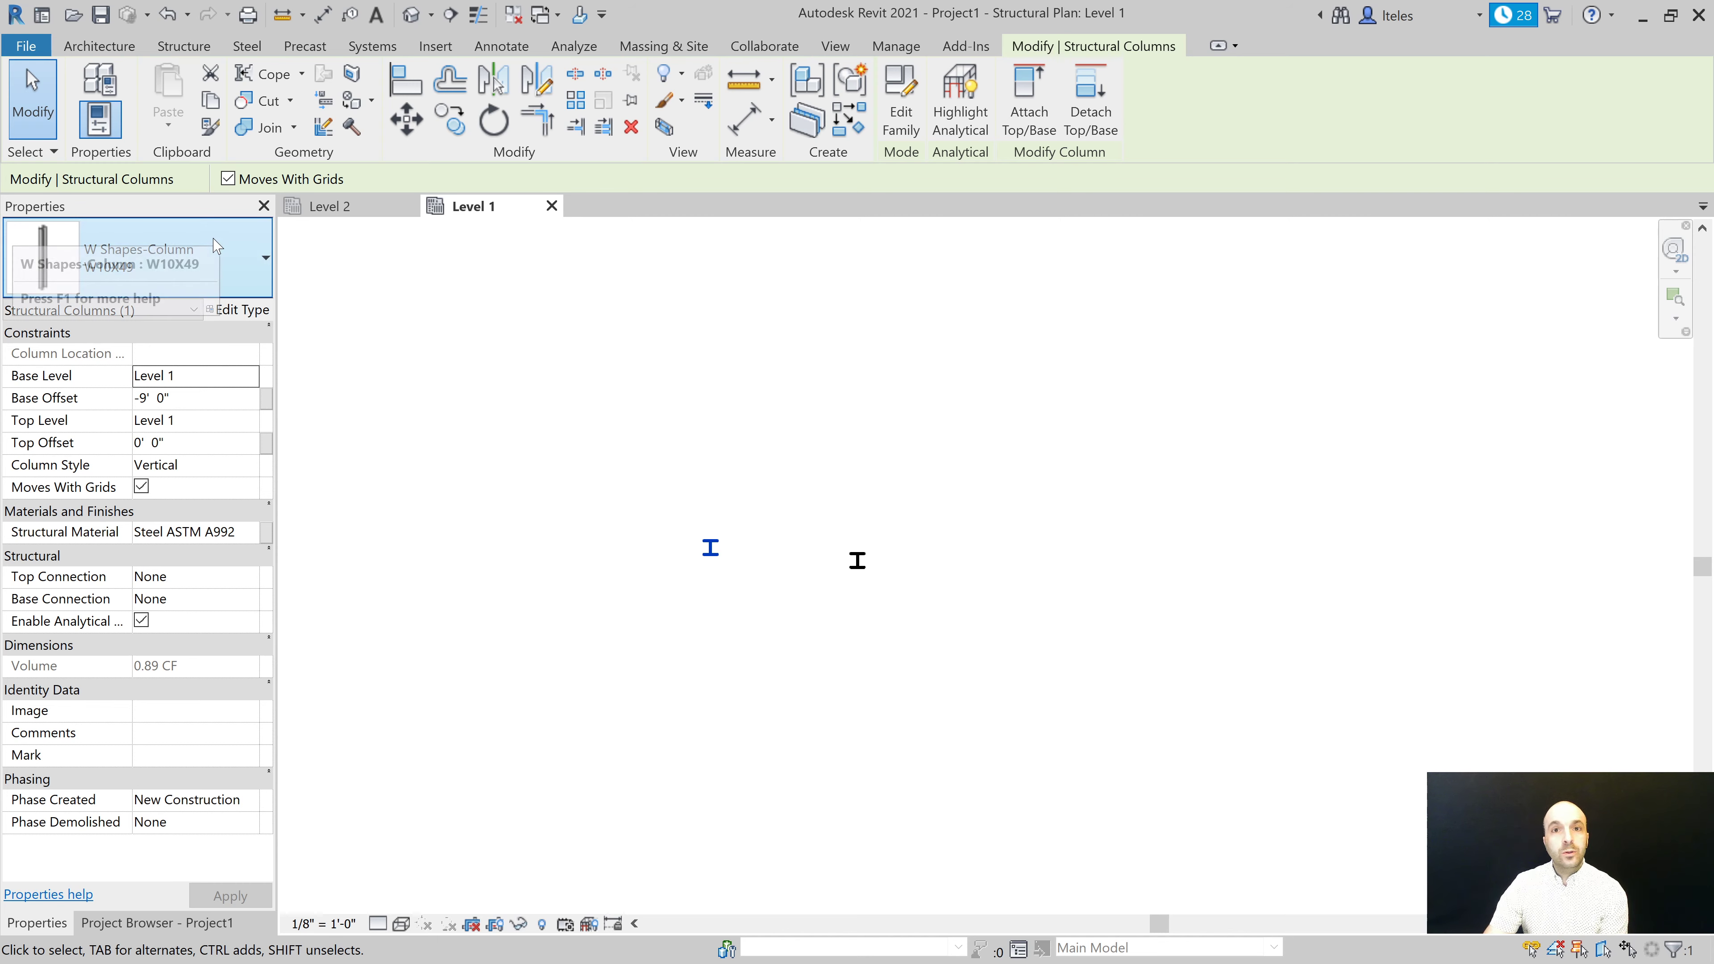
{"action": "left_click", "coordinate": [260, 313]}
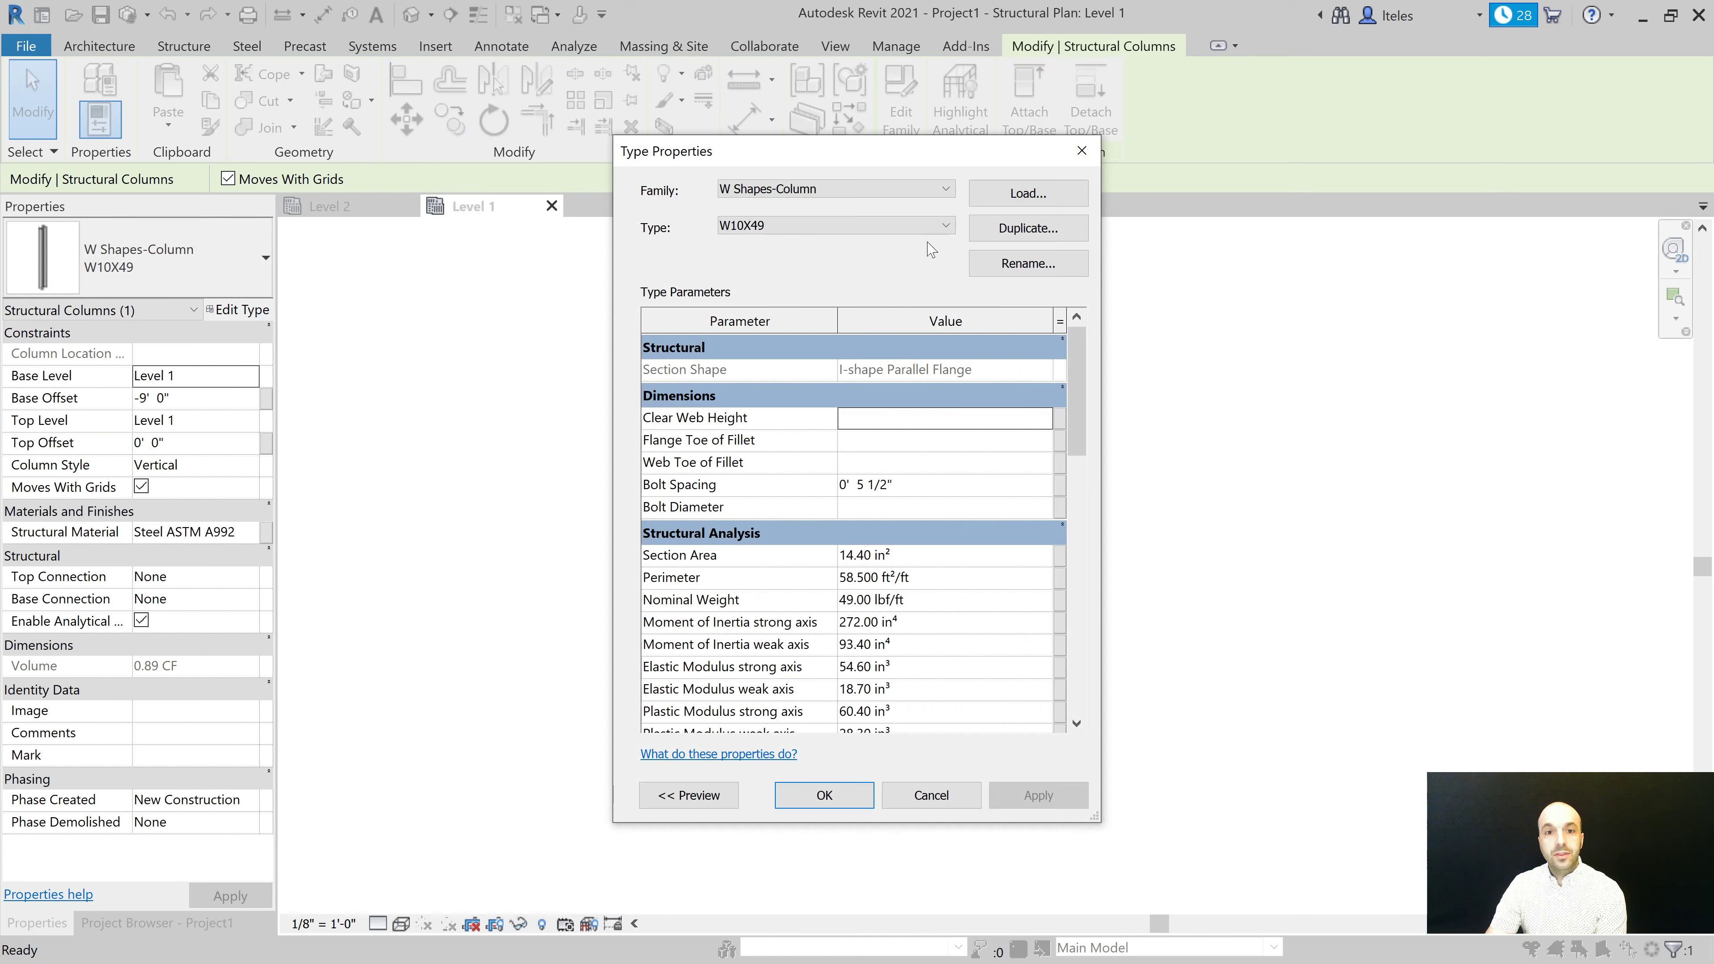
{"action": "left_click_drag", "start_coordinate": [886, 157], "coordinate": [1314, 164]}
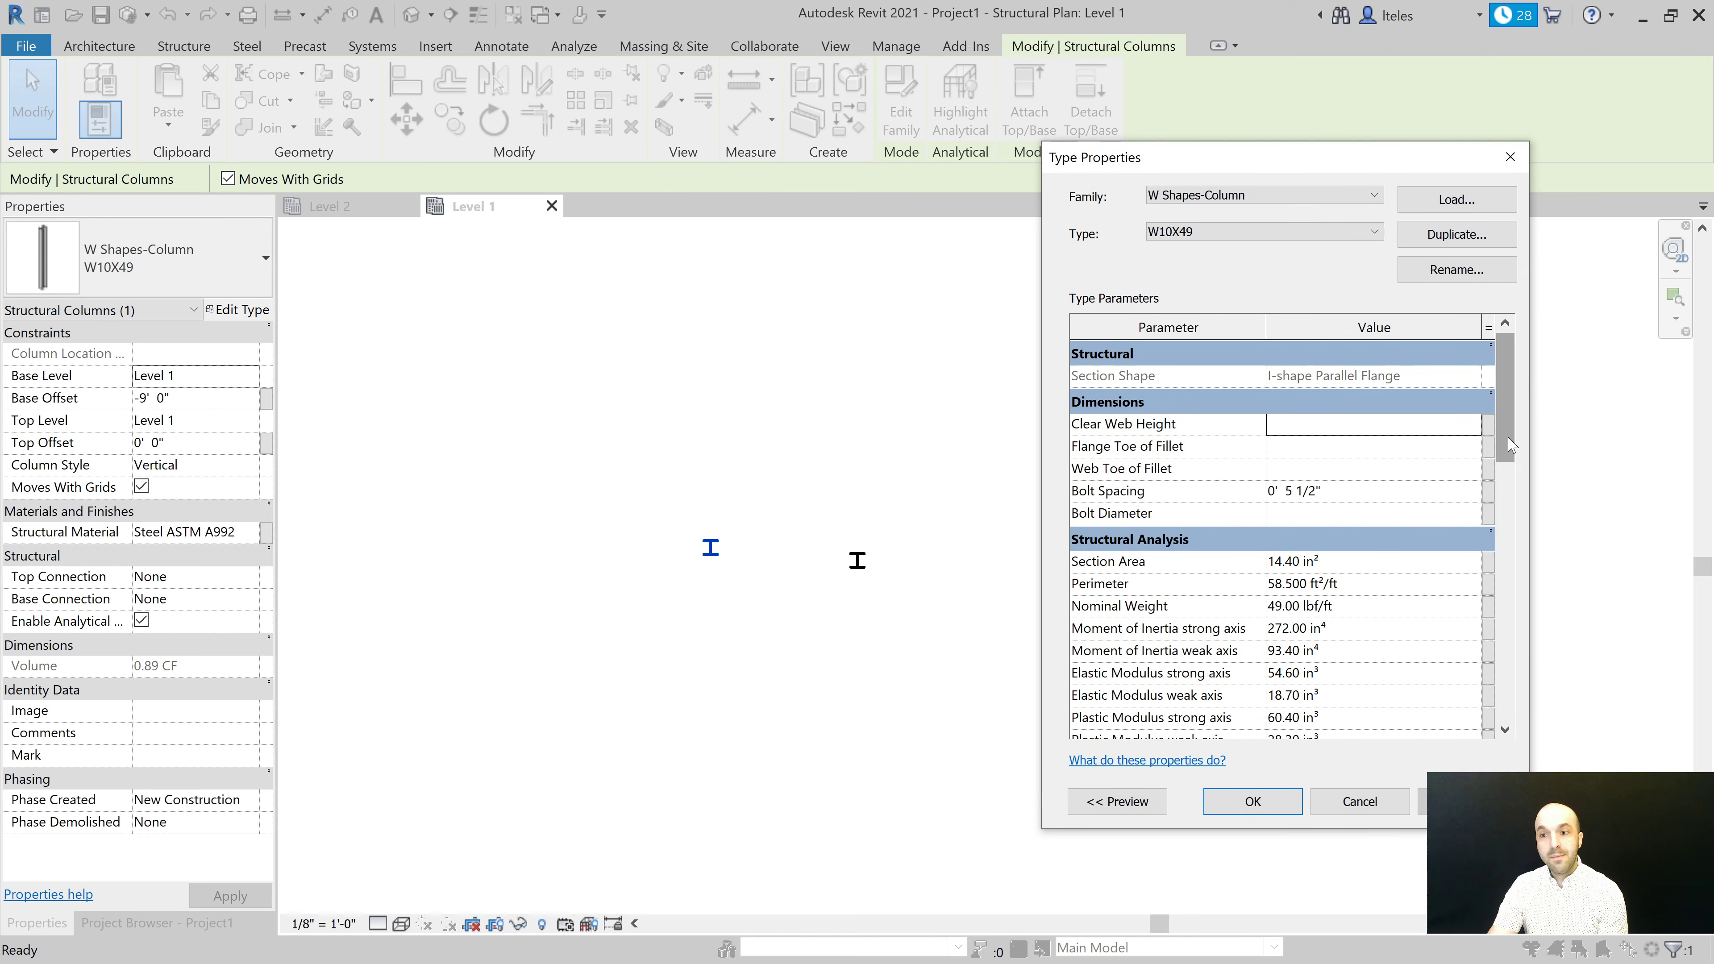
{"action": "left_click_drag", "start_coordinate": [1515, 464], "coordinate": [1513, 505]}
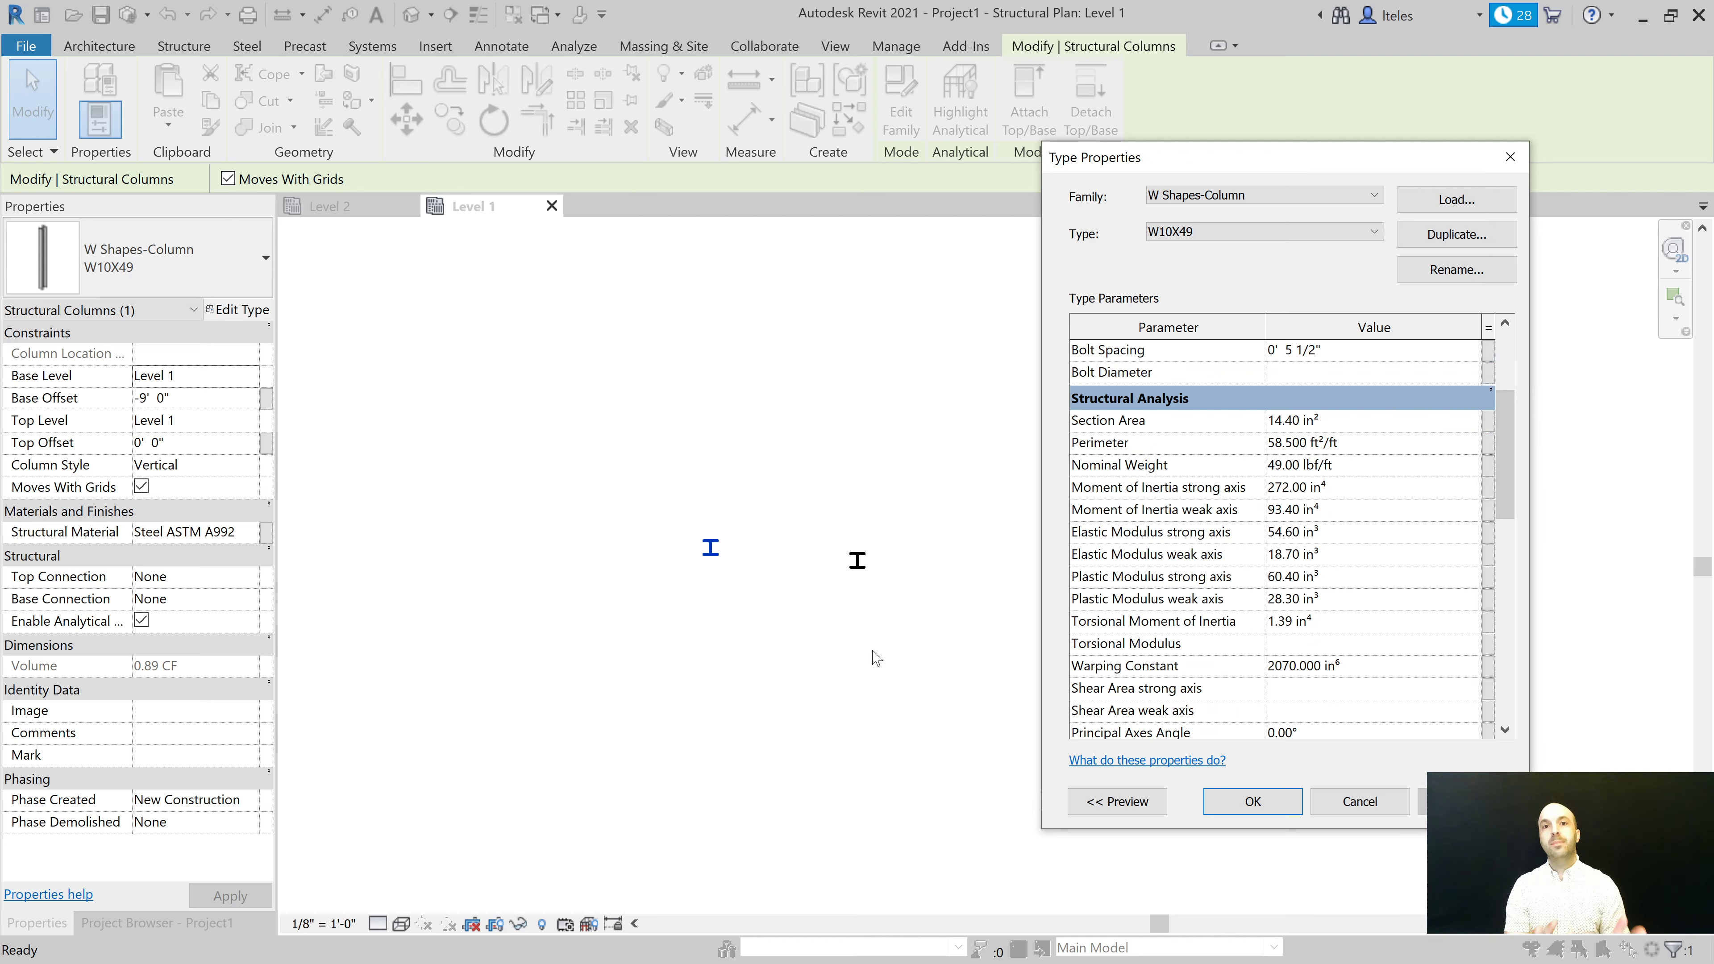
{"action": "left_click", "coordinate": [1492, 399]}
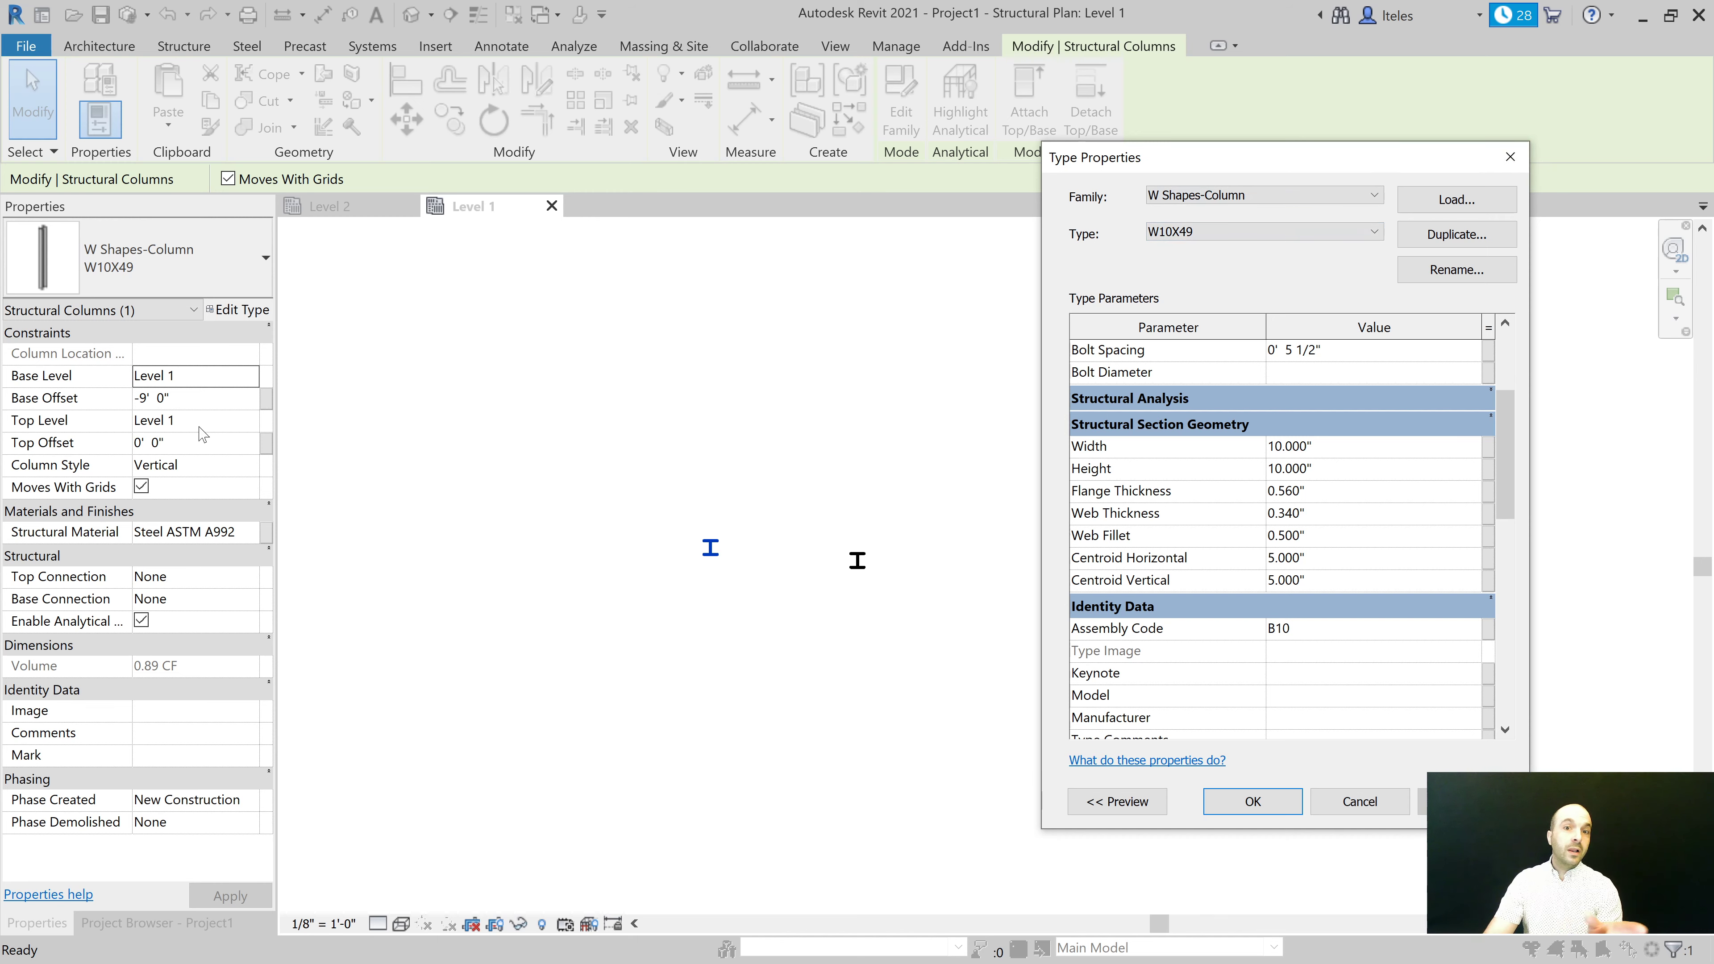
{"action": "left_click", "coordinate": [181, 375]}
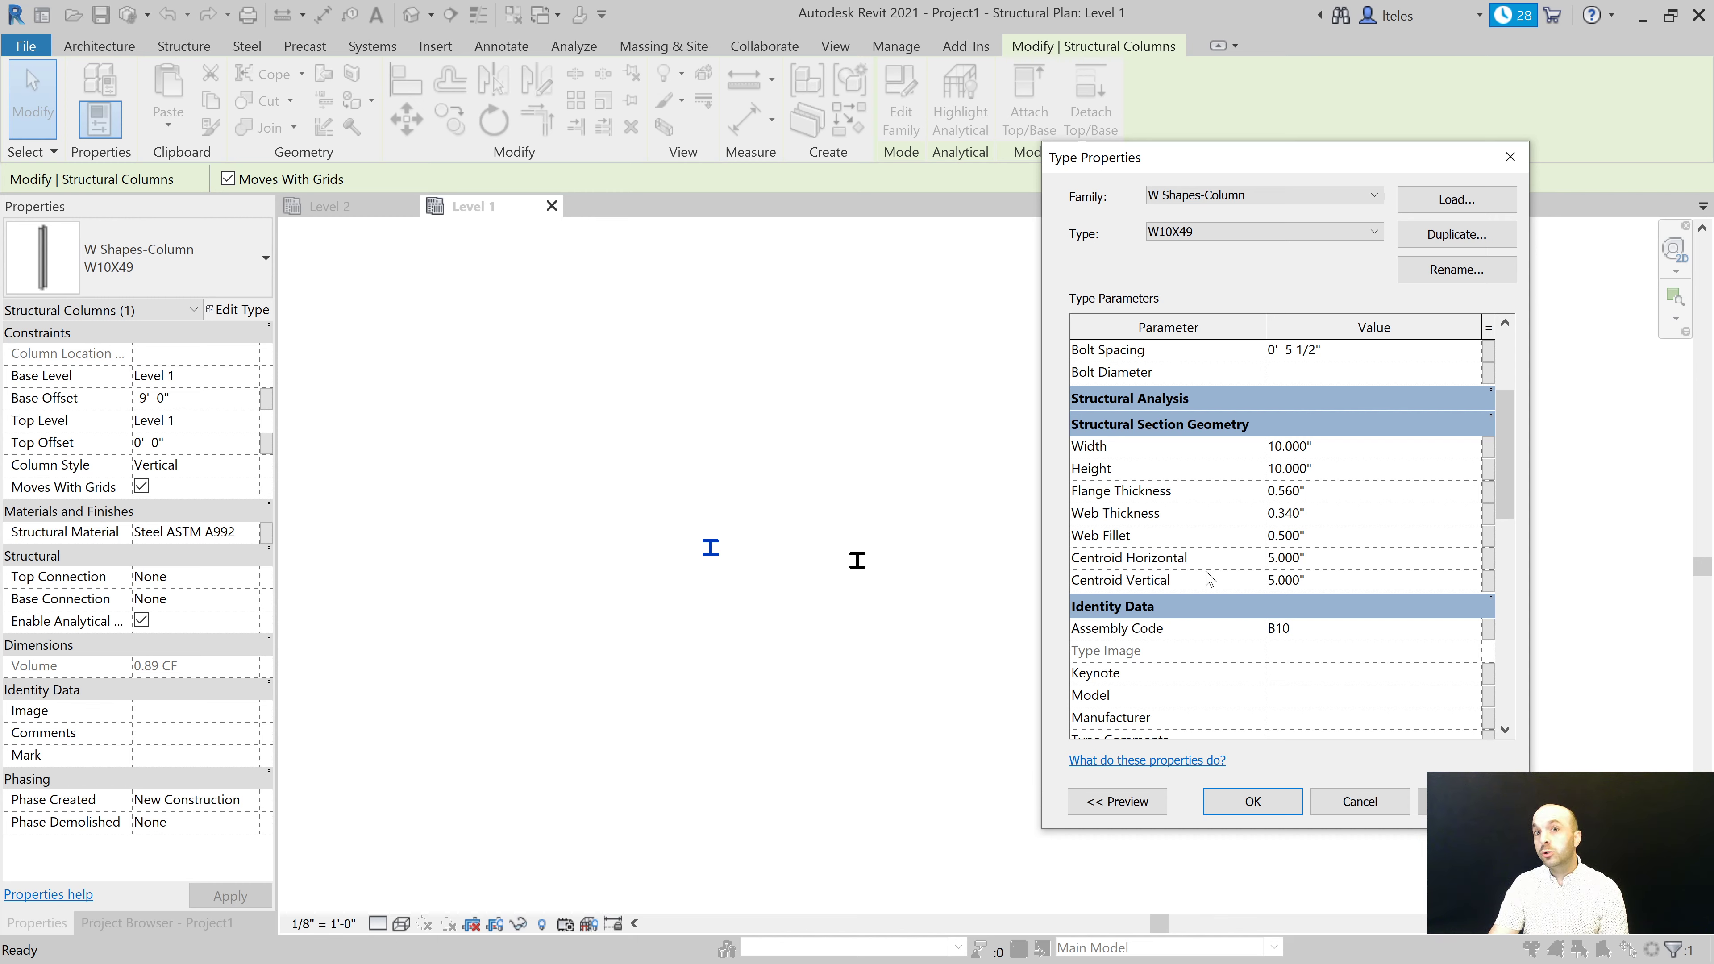
{"action": "mouse_move", "coordinate": [1208, 579]}
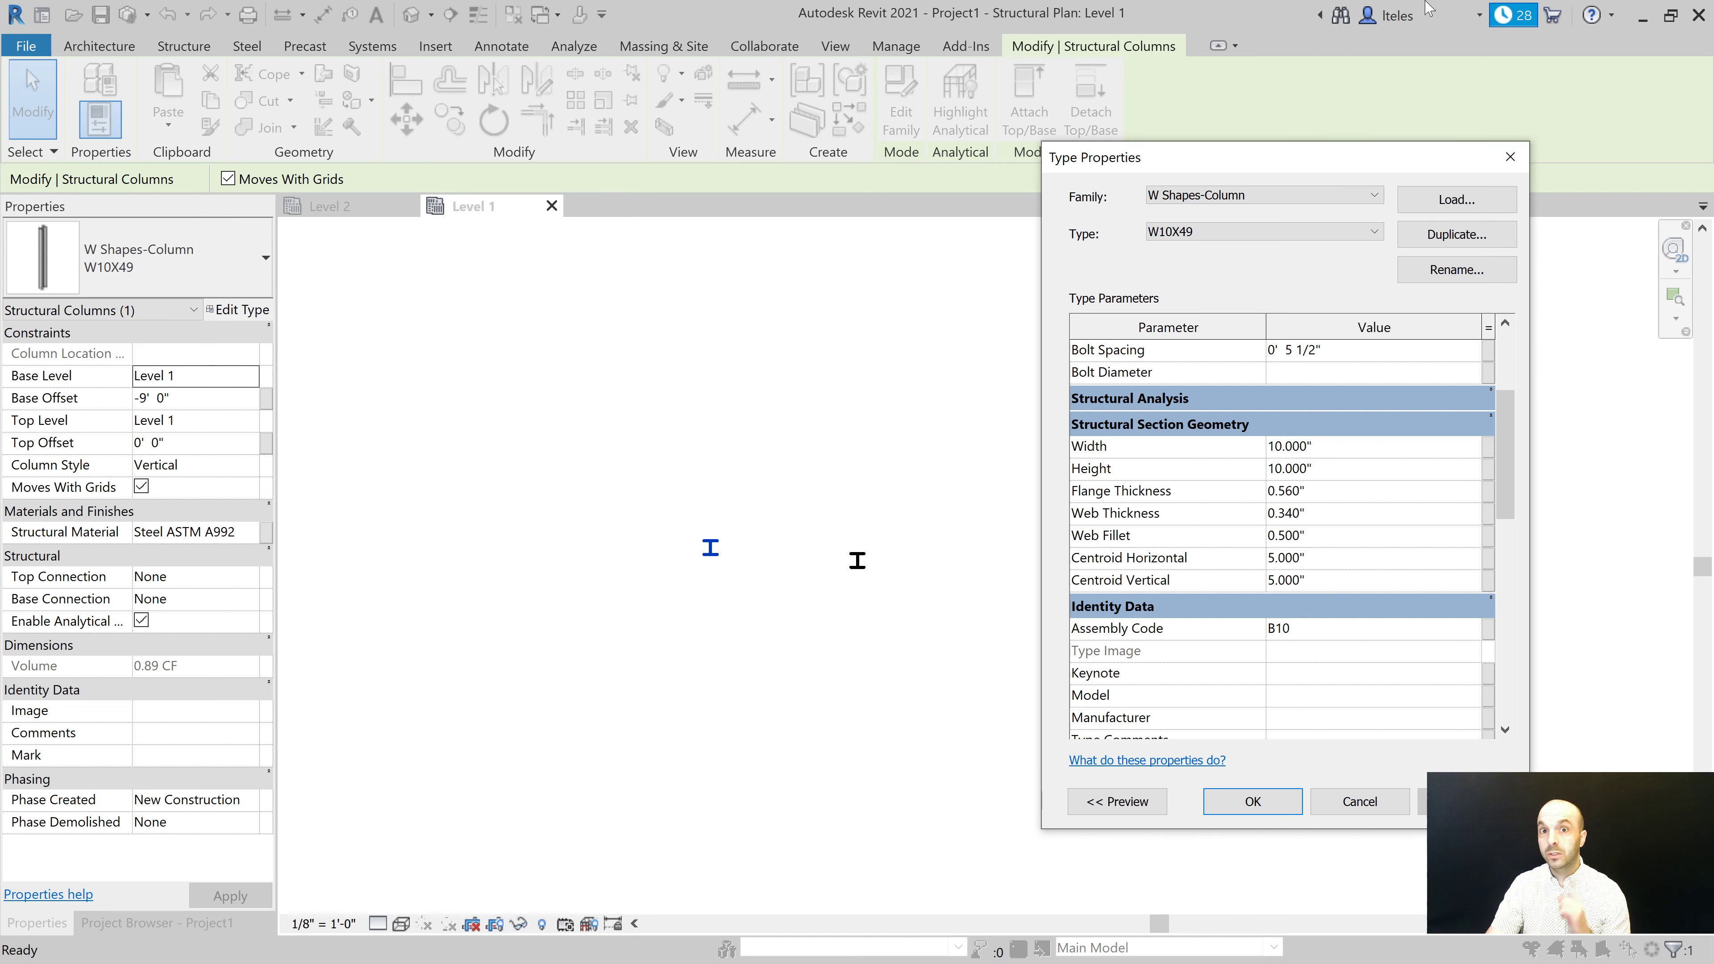
Close Type Properties unchanged, deselect the column, and review the 1/8" = 1'-0" scale list
{"action": "left_click", "coordinate": [1511, 157]}
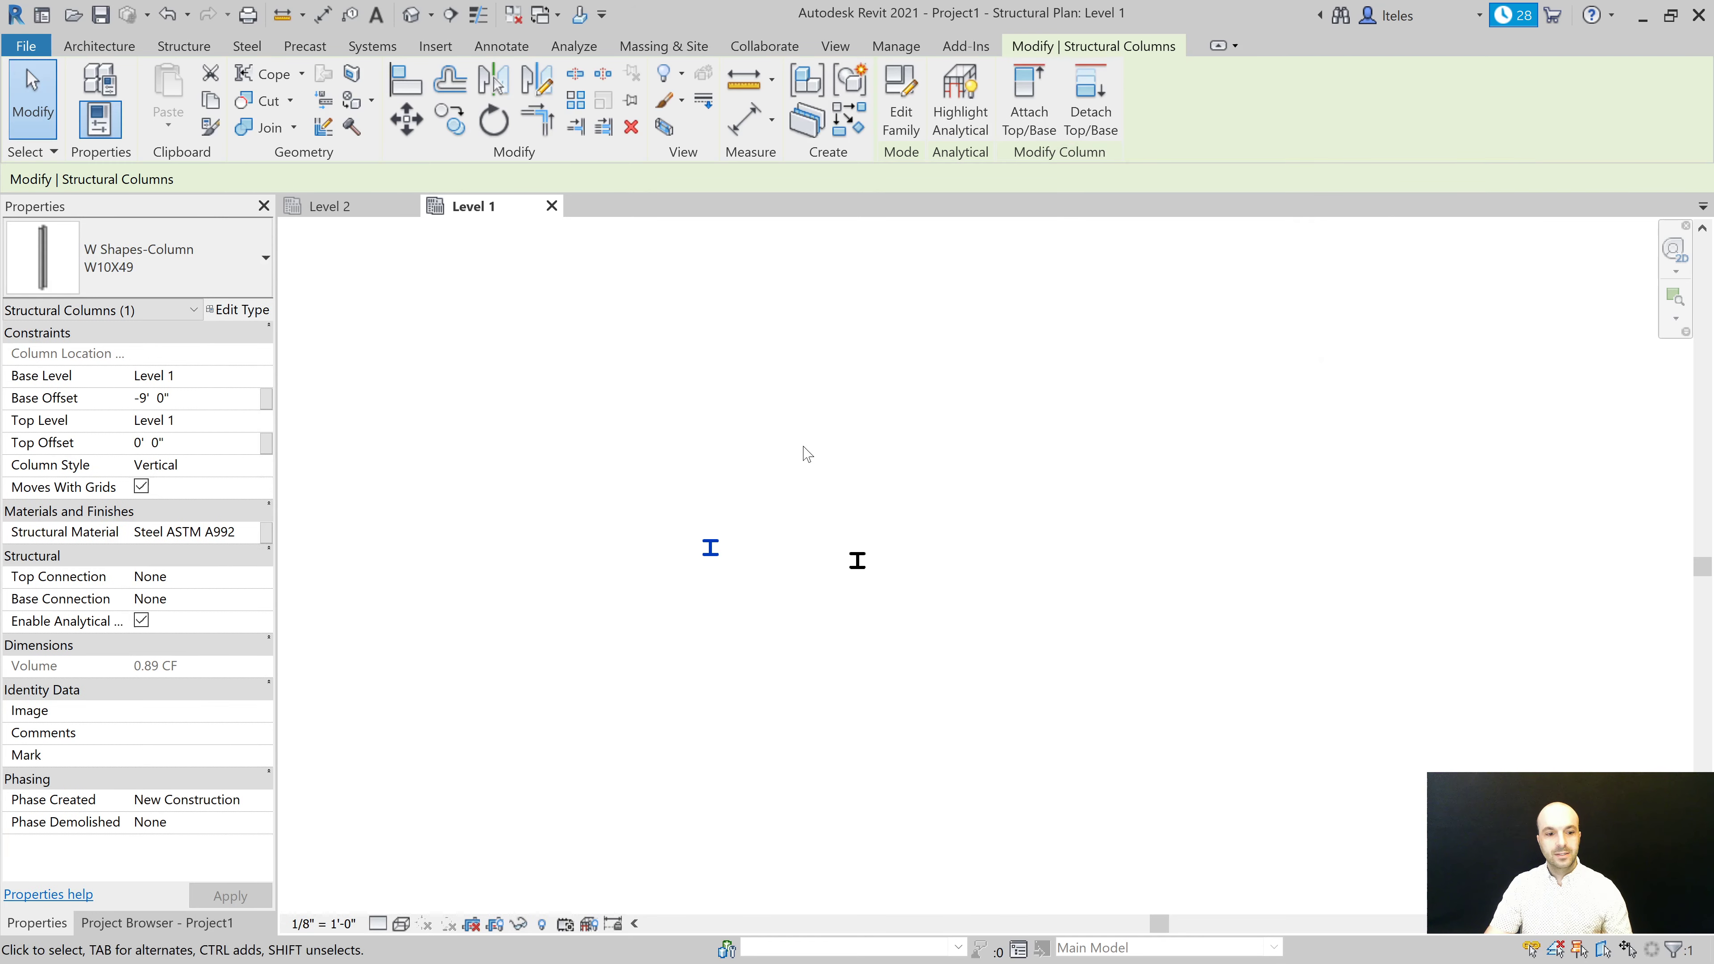
{"action": "key", "text": "Escape"}
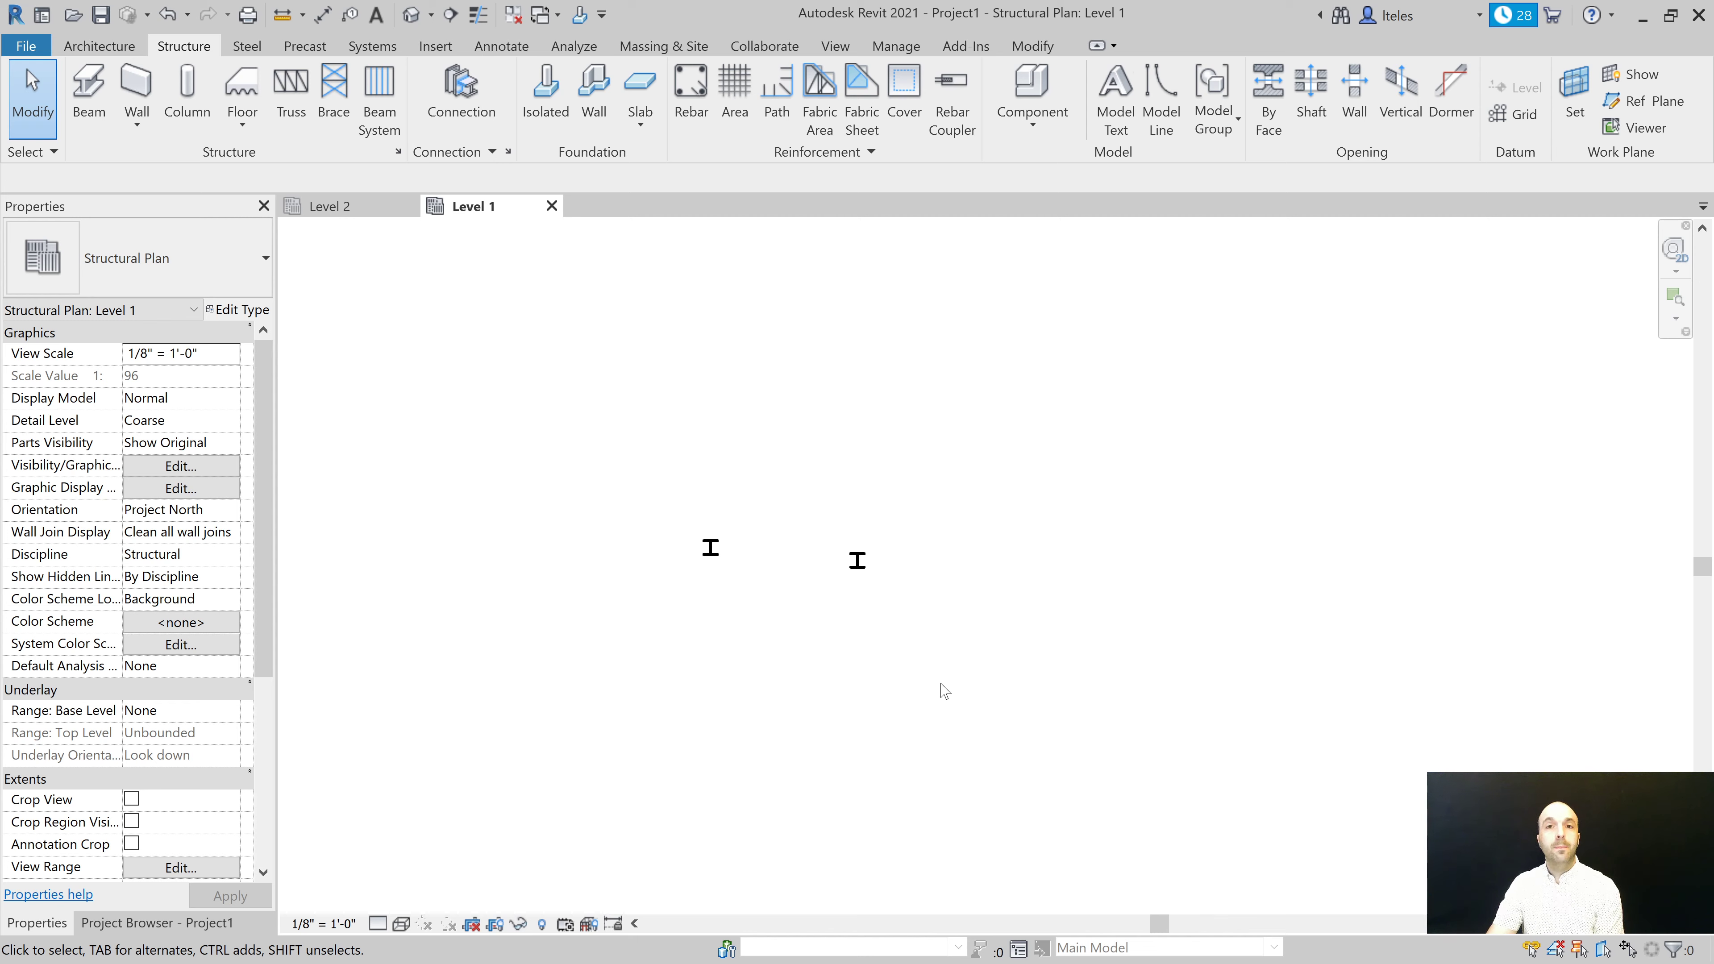
{"action": "left_click", "coordinate": [324, 923]}
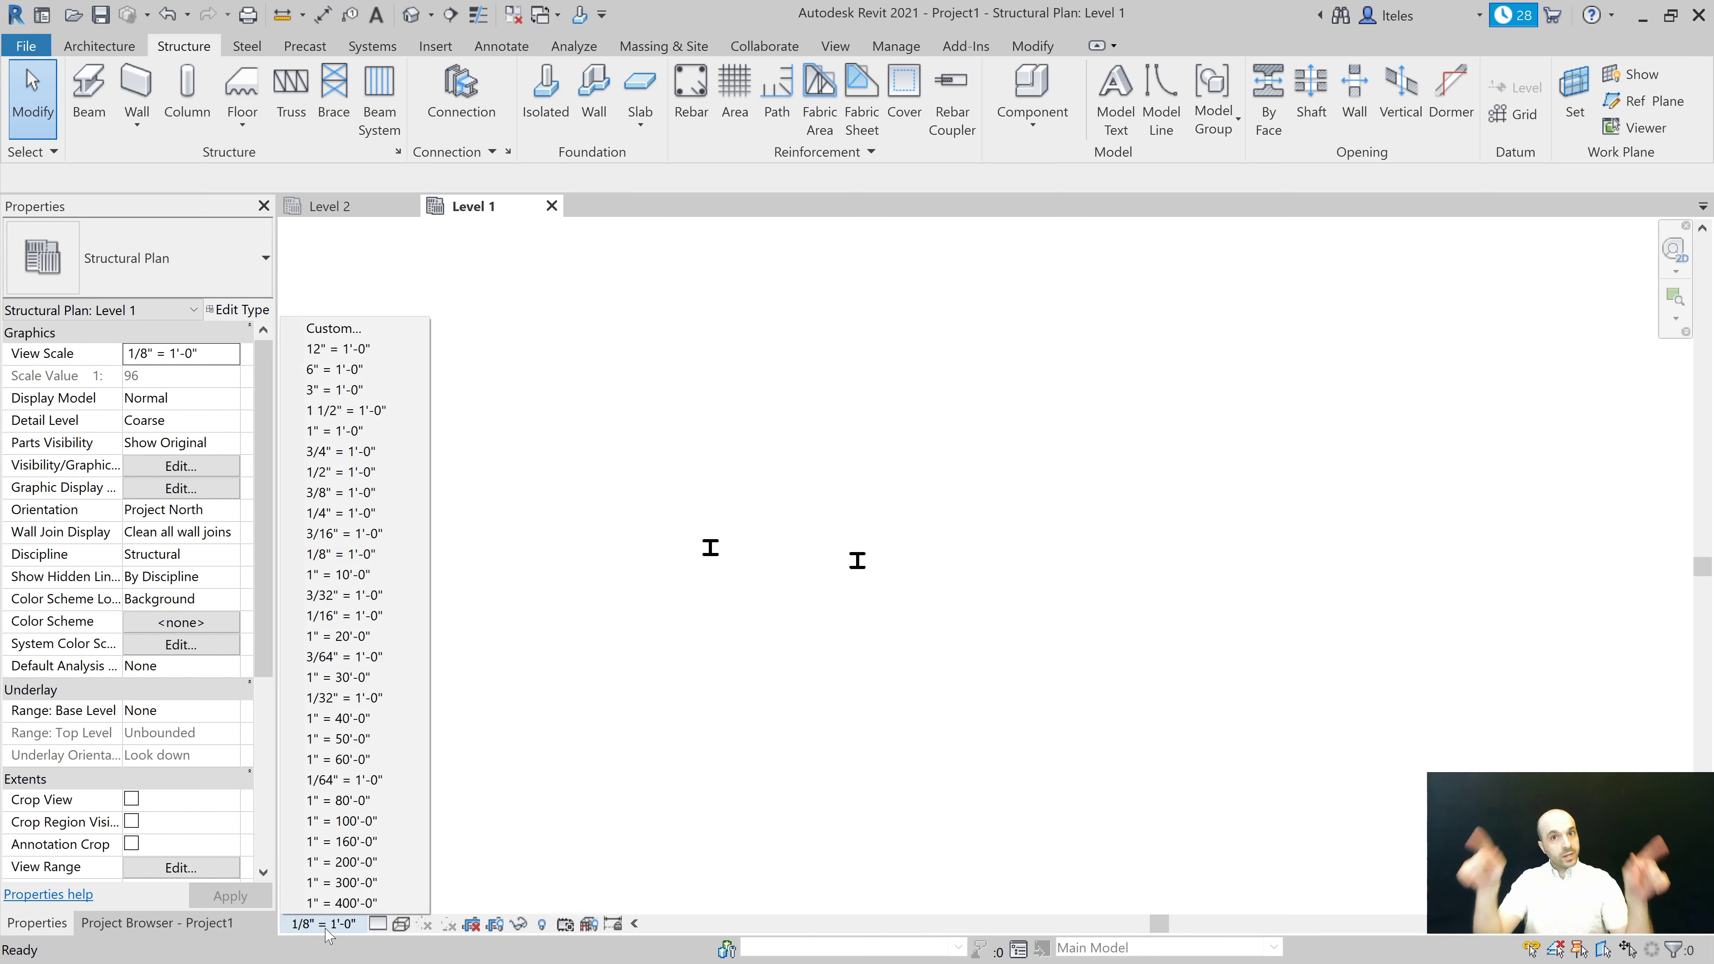
{"action": "left_click", "coordinate": [379, 924]}
Review the Detail Level and Visual Style options without changing them
{"action": "left_click", "coordinate": [378, 924]}
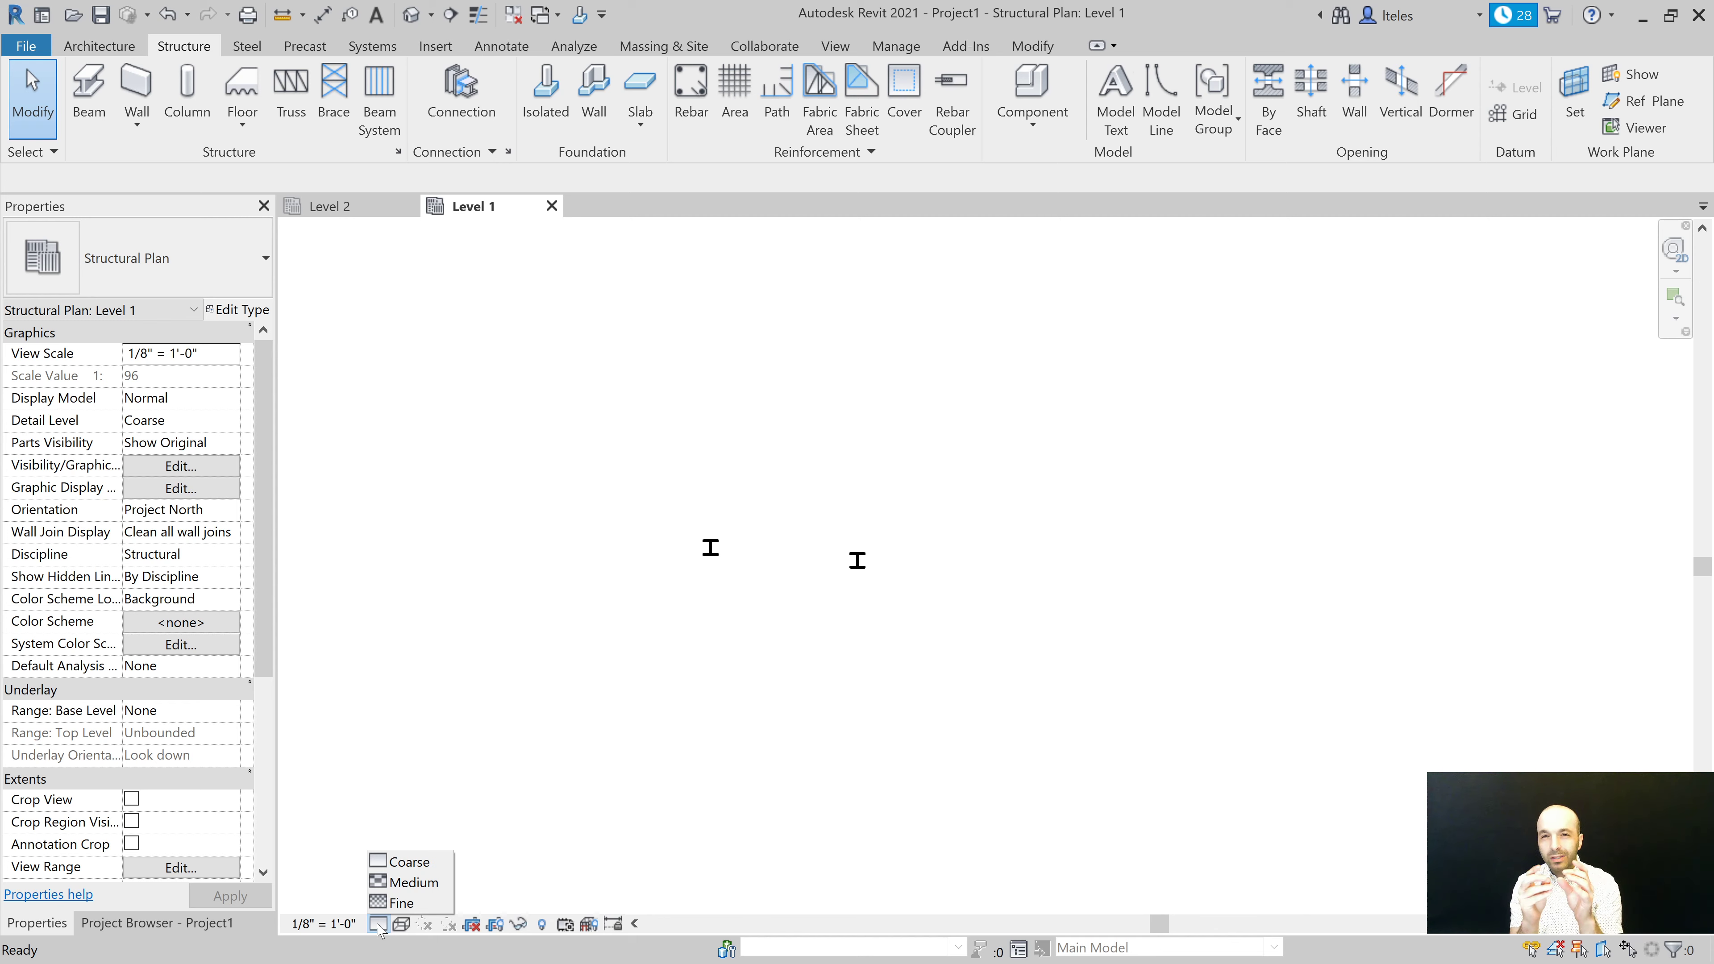
{"action": "left_click", "coordinate": [402, 925]}
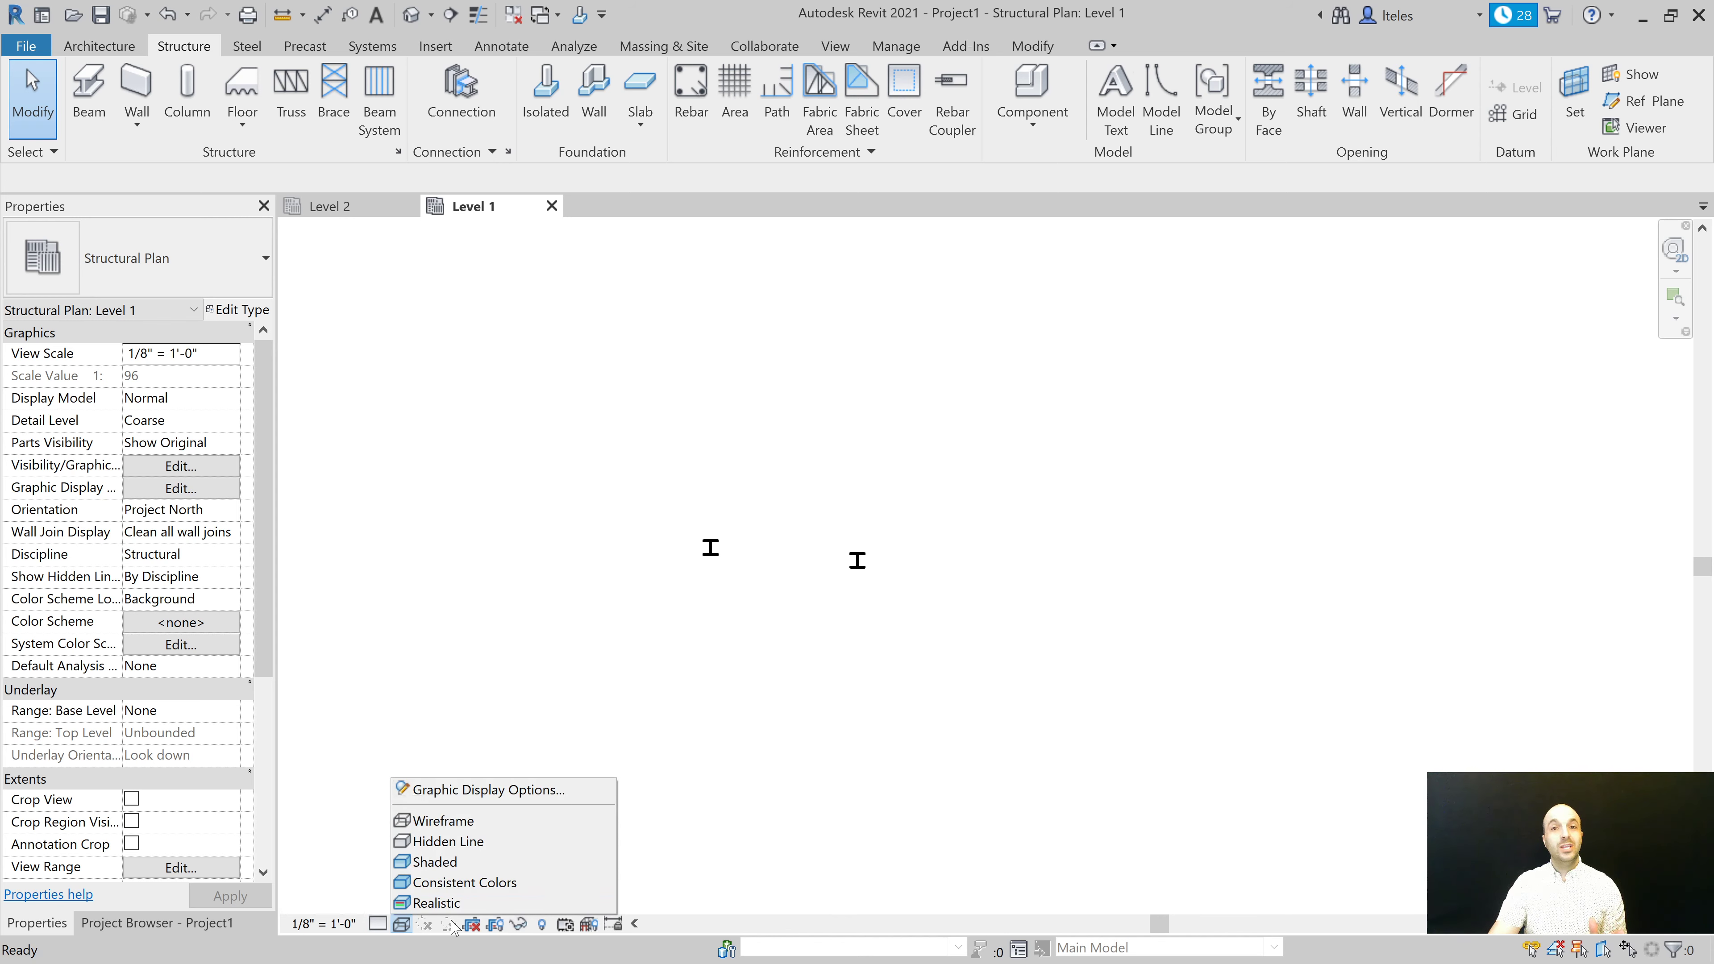
{"action": "left_click", "coordinate": [775, 753]}
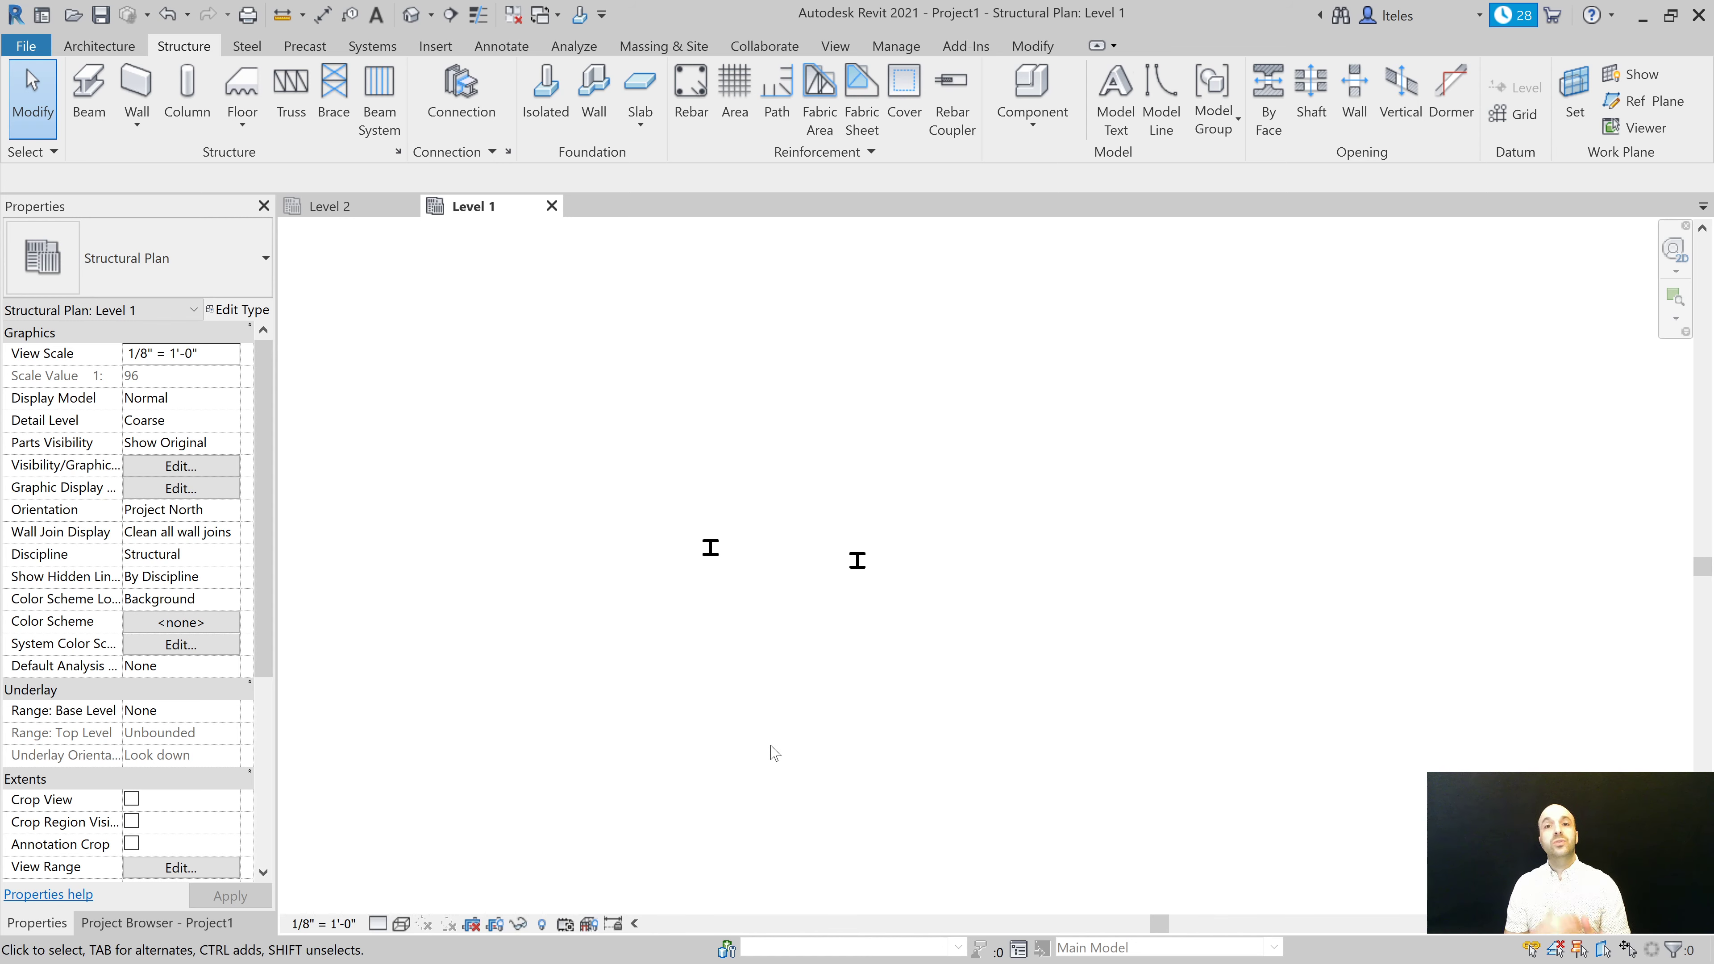